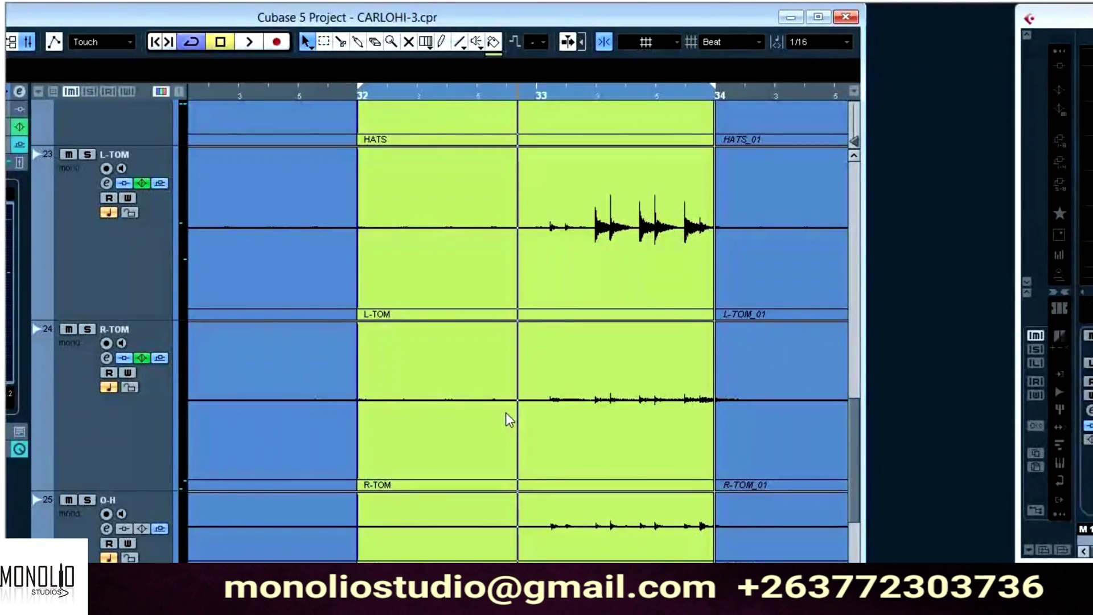
# Review the drum tracks and play the fill between bars 32 and 34 from the left locator.
pyautogui.scroll(3, 585, 399)
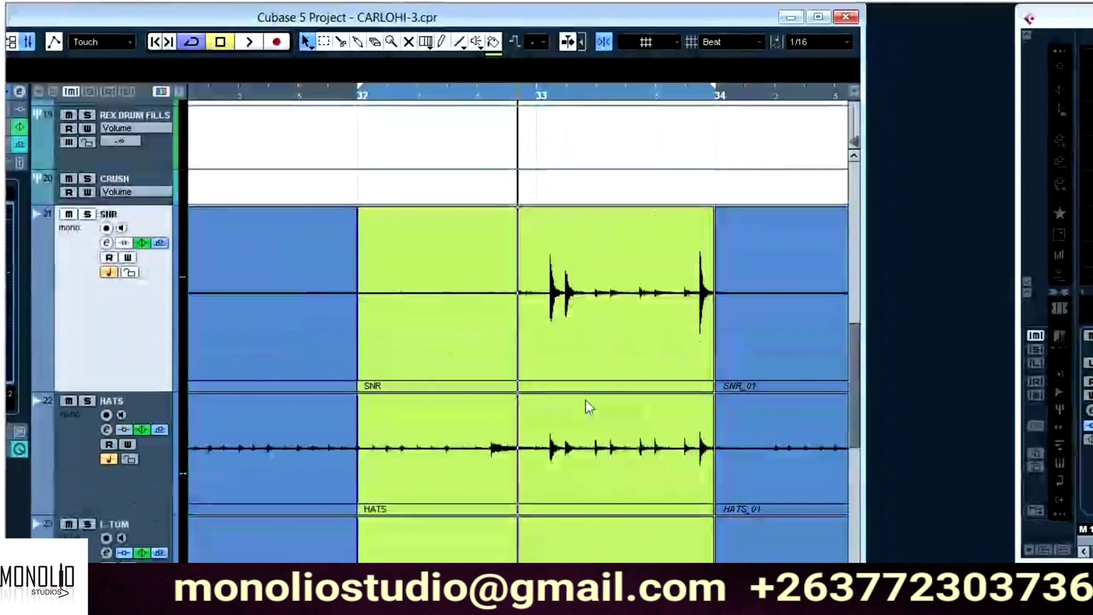
pyautogui.scroll(-4, 585, 399)
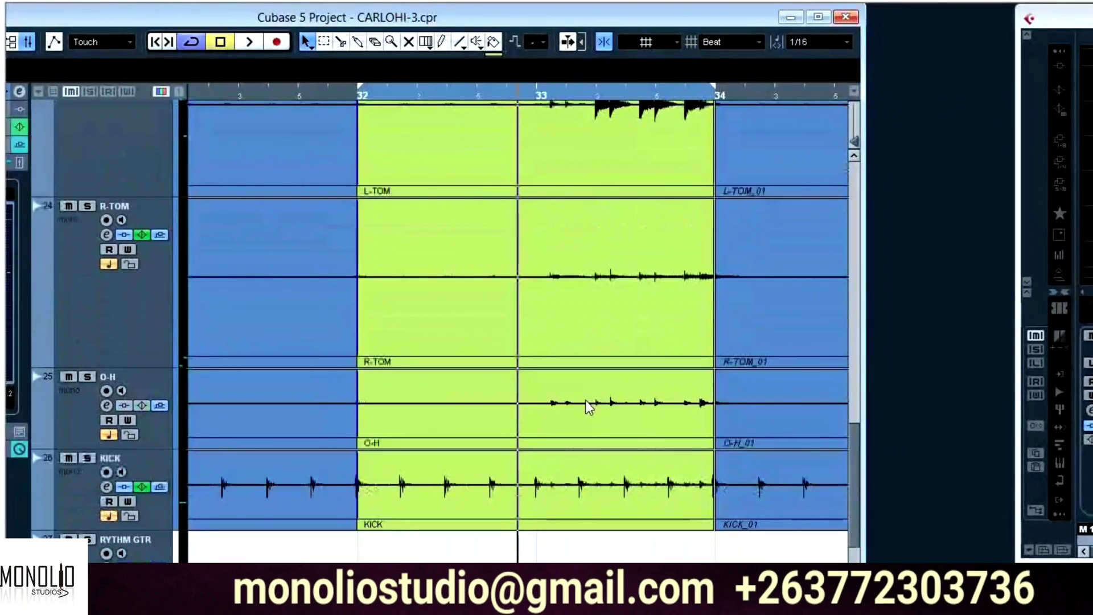
pyautogui.scroll(4, 585, 410)
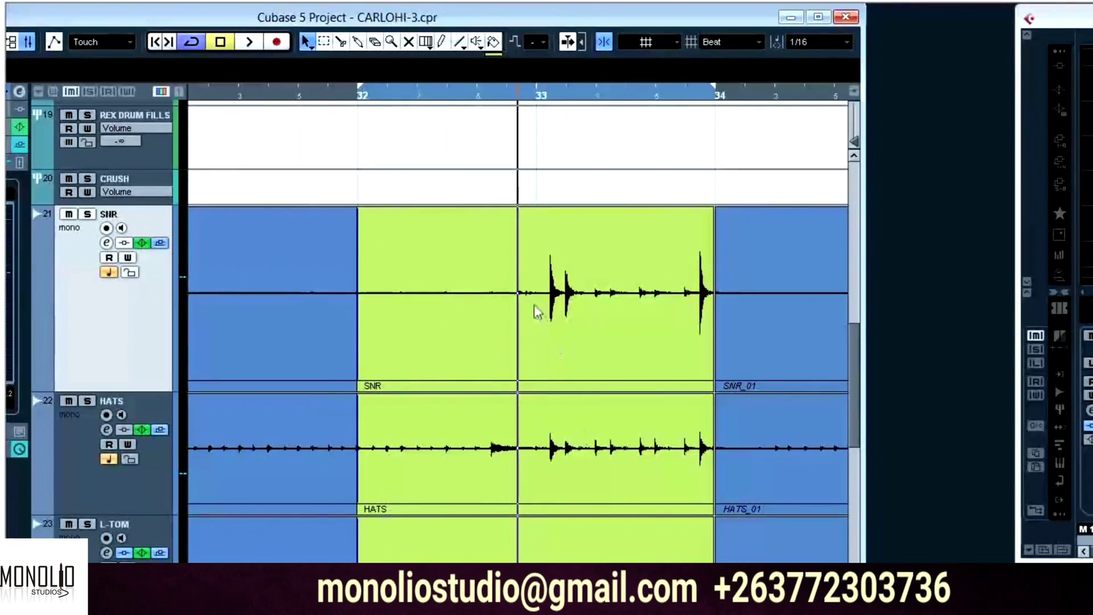
pyautogui.press('KP_1')
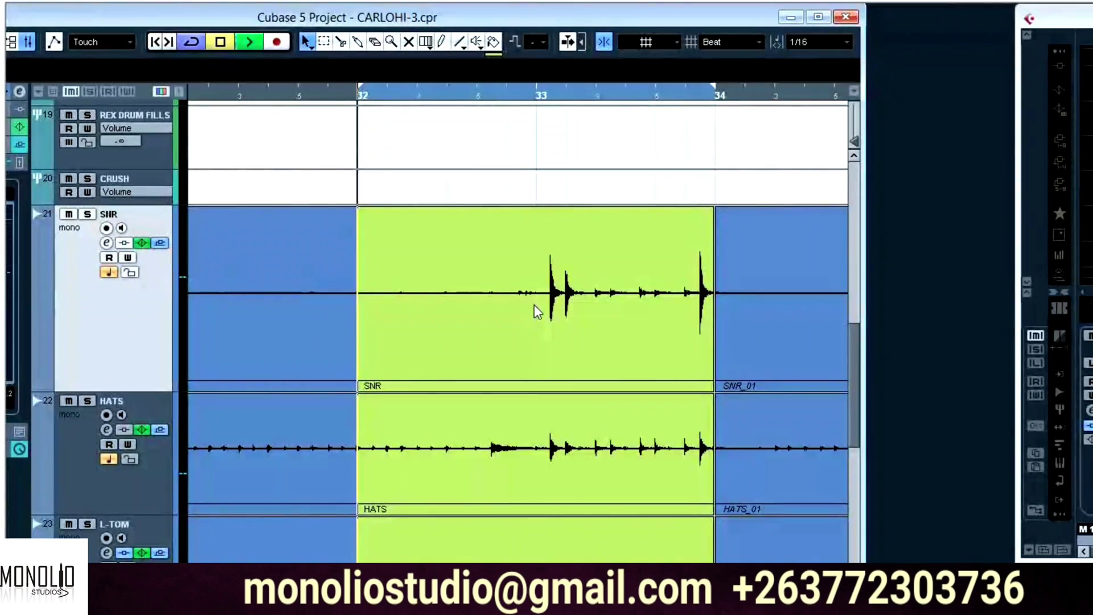
pyautogui.press('space')
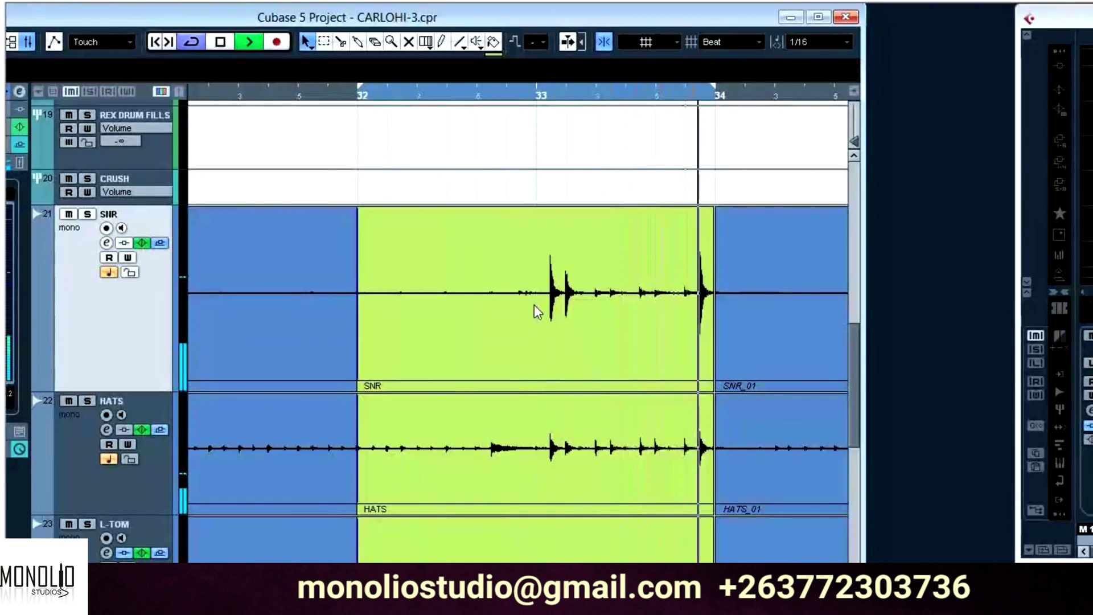
pyautogui.press('space')
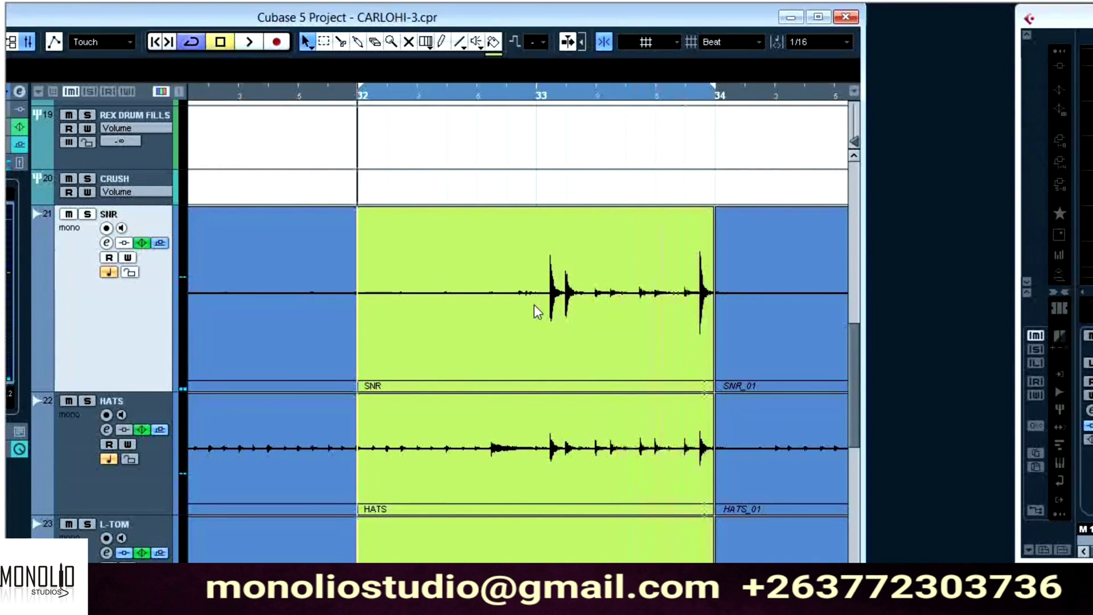
# Turn off snap and select the drum events between bars 32 and 34 on all tracks from KICK to SNR.
pyautogui.scroll(-5, 534, 305)
pyautogui.scroll(-3, 534, 308)
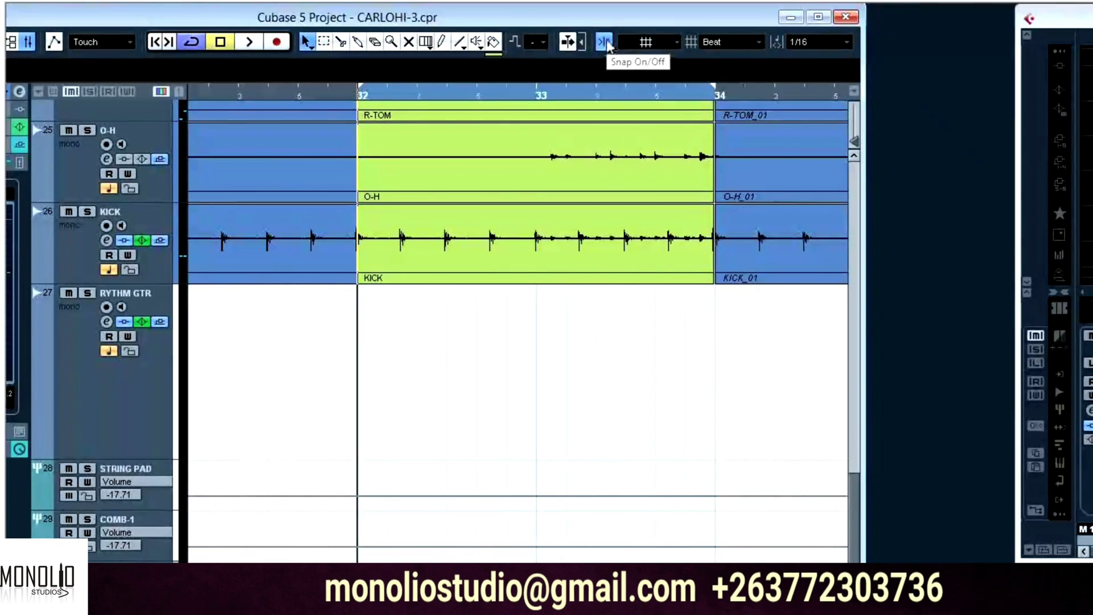
pyautogui.scroll(2, 578, 393)
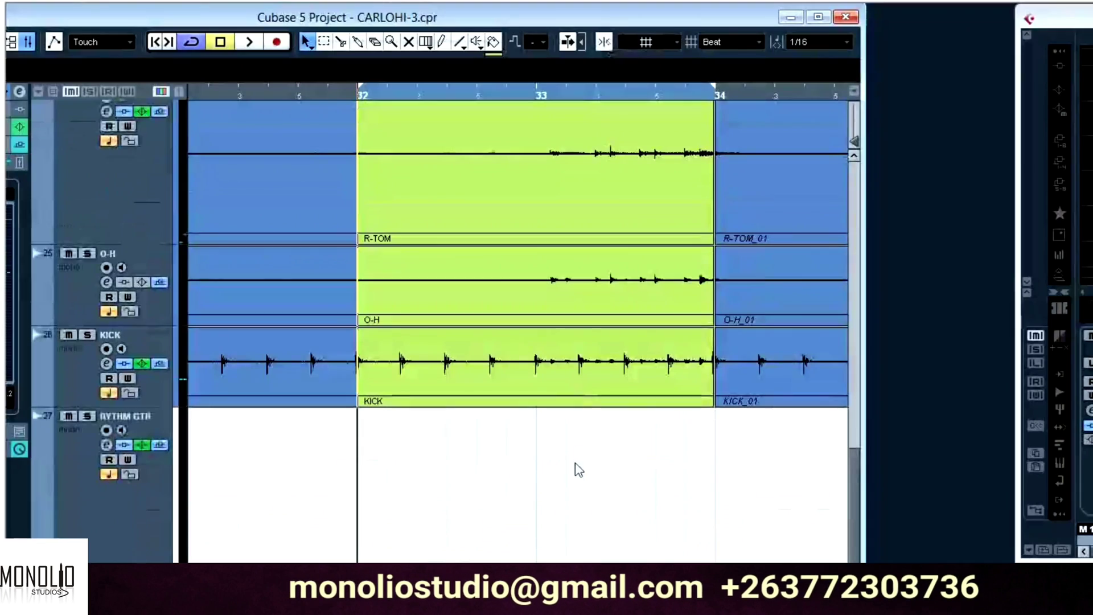
pyautogui.moveTo(574, 462); pyautogui.dragTo(545, 261)
pyautogui.moveTo(543, 119); pyautogui.dragTo(544, 193)
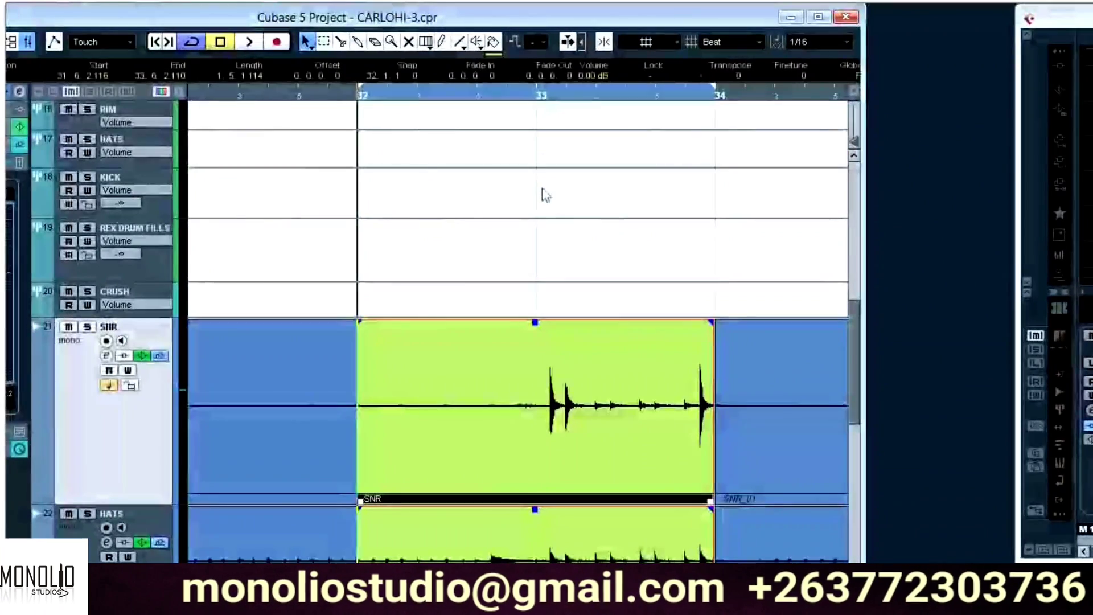
# Reposition and widen the project window around the drum fill between bars 32 and 34.
pyautogui.press('h')
pyautogui.press('h')
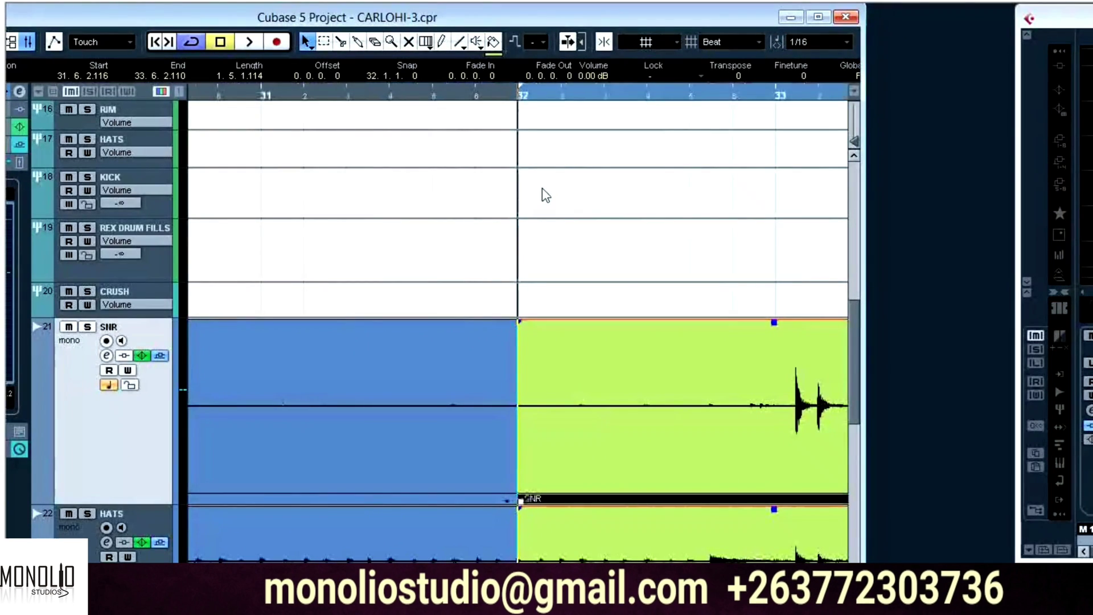
pyautogui.moveTo(591, 21); pyautogui.dragTo(451, 20)
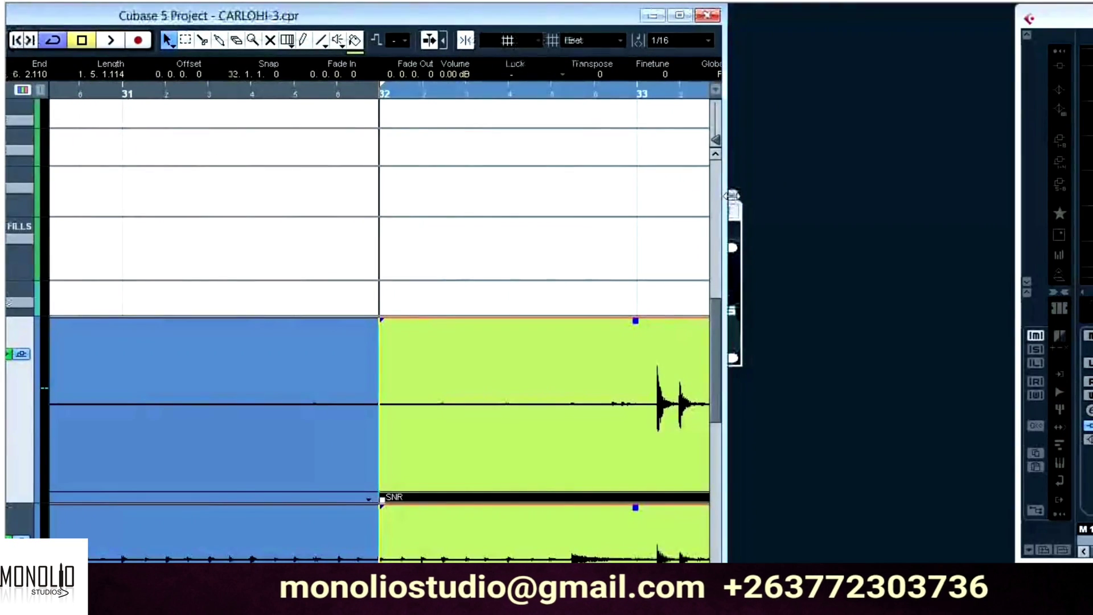
pyautogui.moveTo(732, 195); pyautogui.dragTo(918, 227)
pyautogui.press('g')
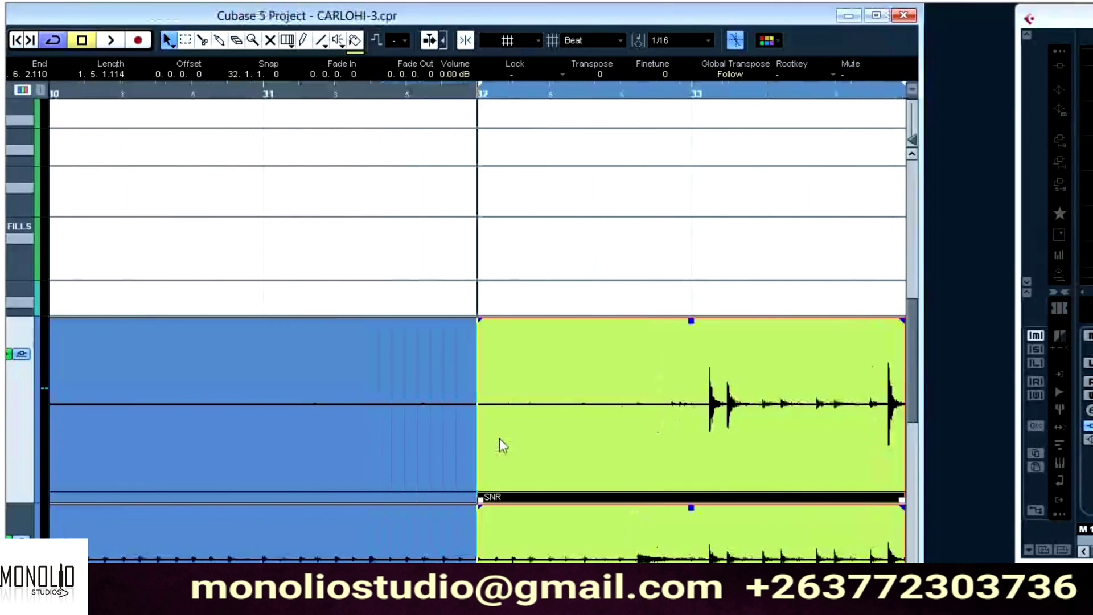
pyautogui.scroll(-5, 498, 439)
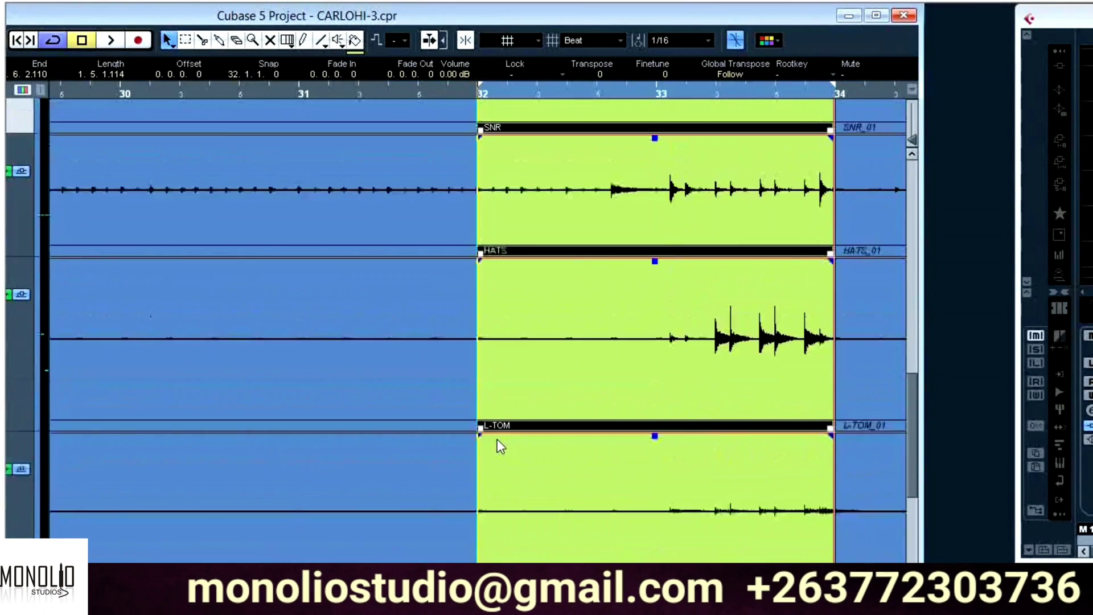
pyautogui.scroll(2, 494, 439)
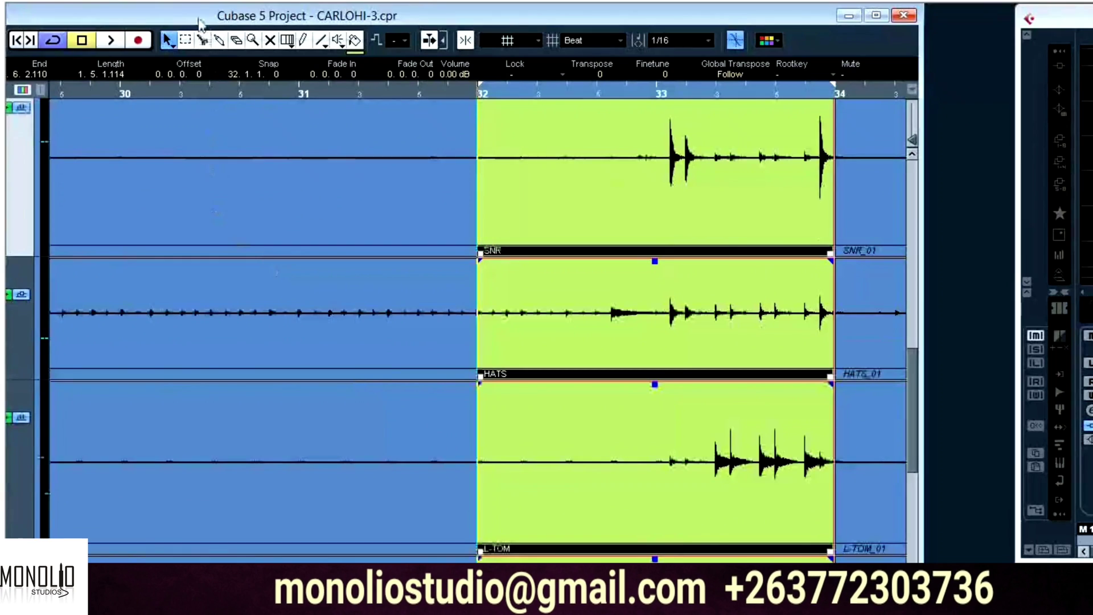
pyautogui.moveTo(199, 22); pyautogui.dragTo(100, 12)
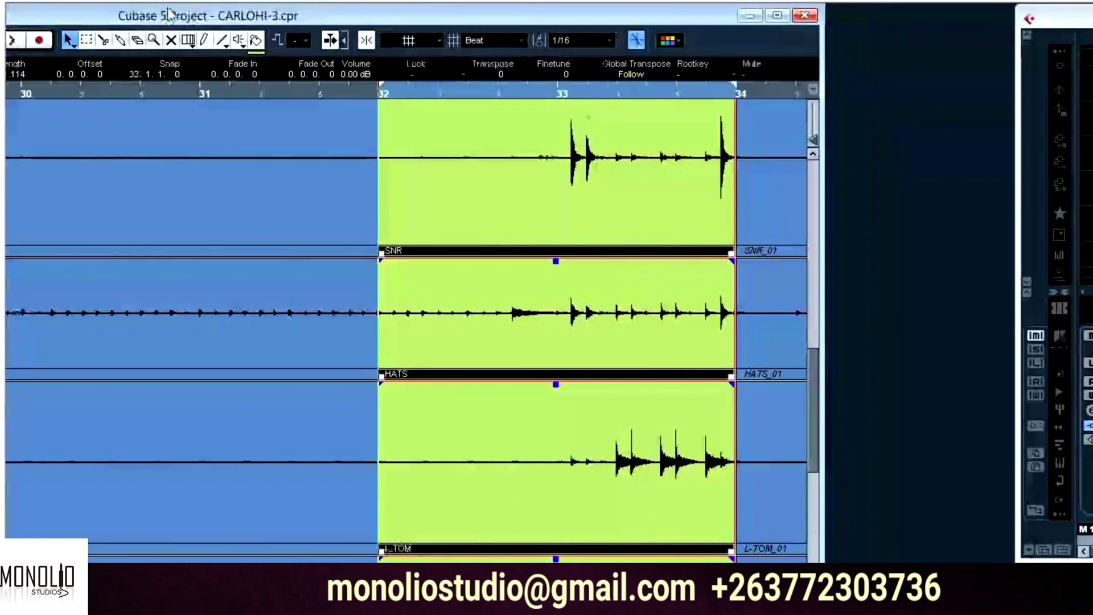
# Split the selected drum events in bar 33 between the first two snare hits and before the second and third pairs of tom hits.
pyautogui.click(104, 40)
pyautogui.scroll(2, 597, 375)
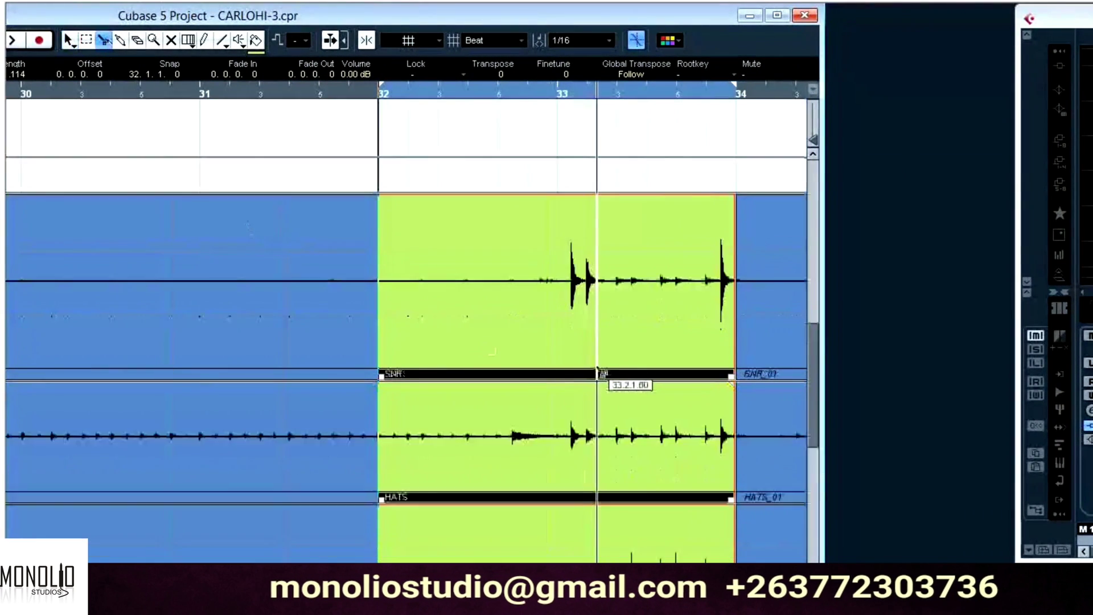
pyautogui.press('h')
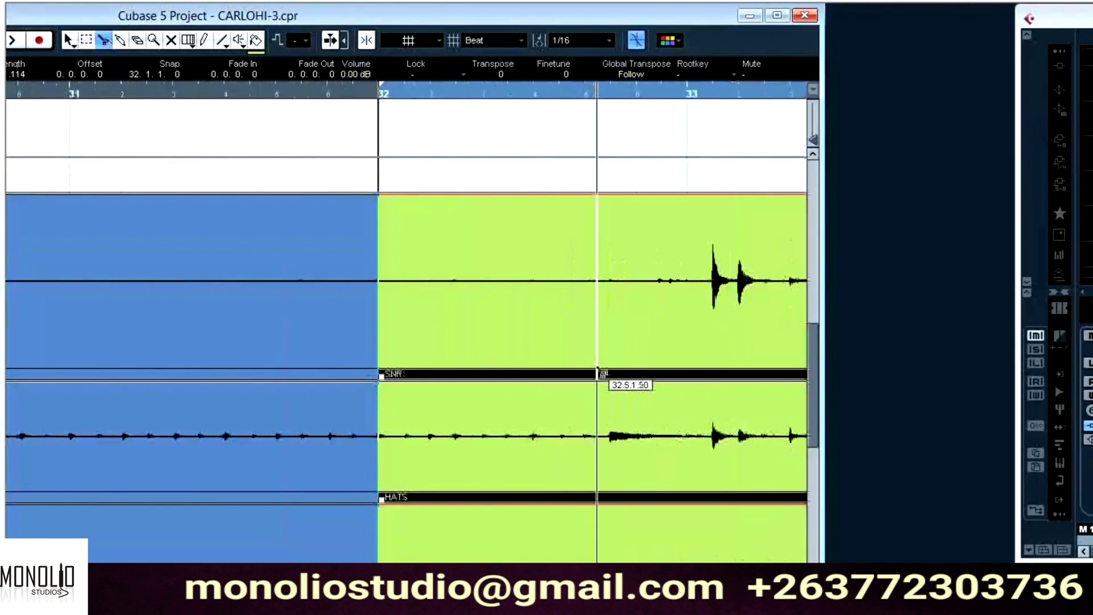
pyautogui.moveTo(819, 388); pyautogui.dragTo(989, 388)
pyautogui.press('g')
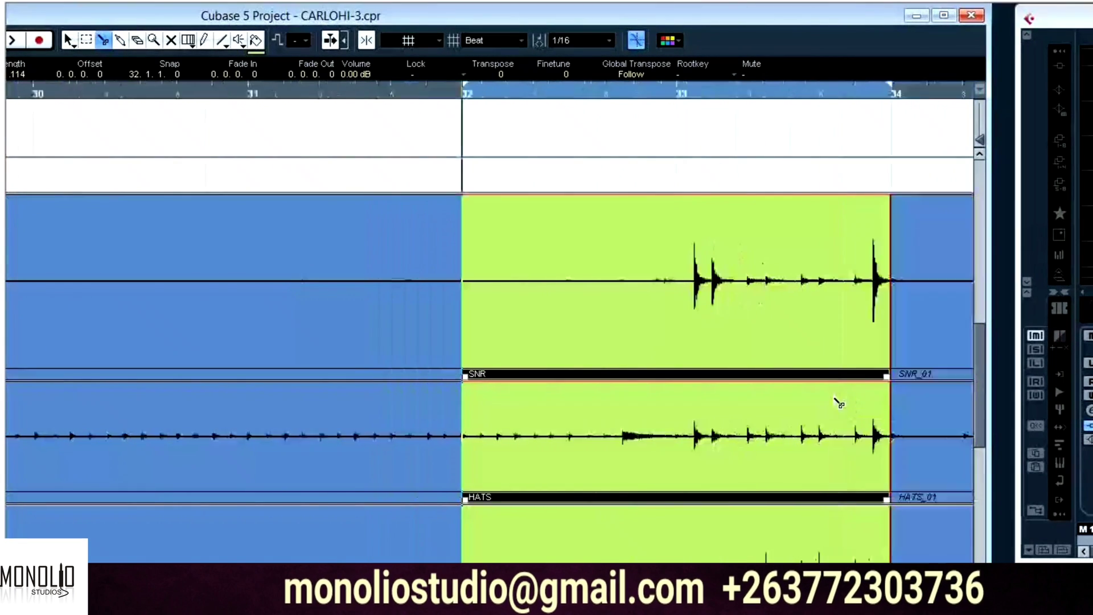
pyautogui.click(836, 401)
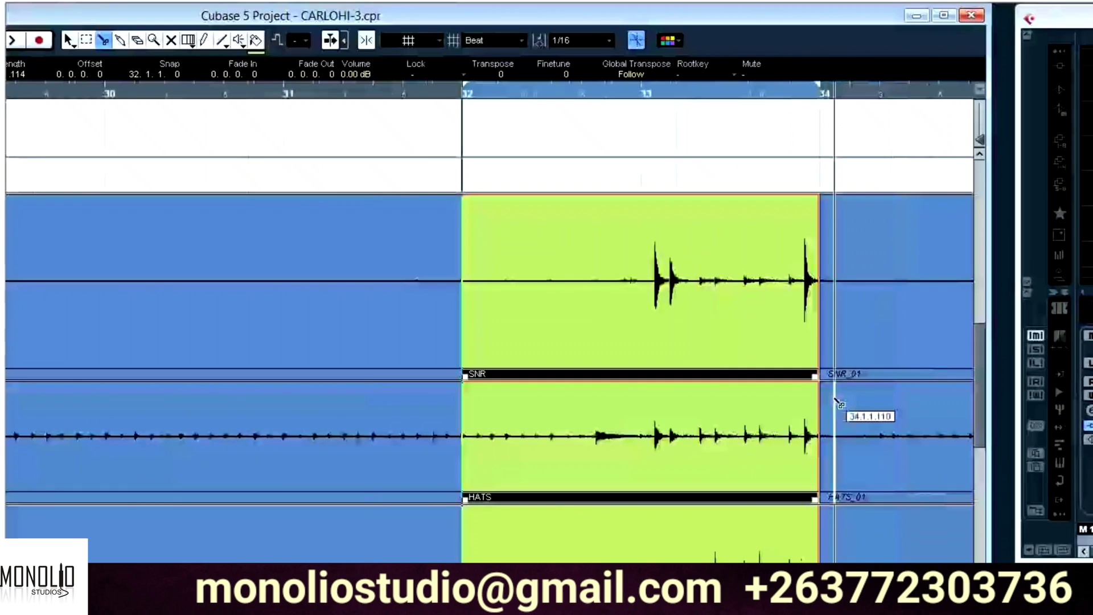
pyautogui.click(666, 391)
pyautogui.scroll(-4, 779, 413)
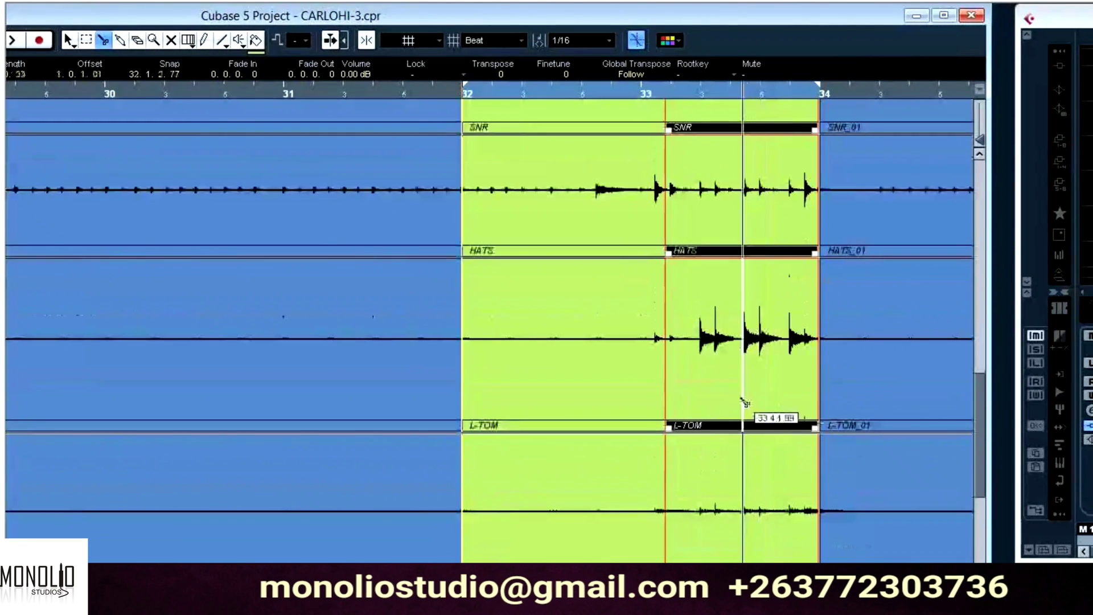
pyautogui.click(738, 402)
pyautogui.click(778, 392)
pyautogui.click(797, 397)
pyautogui.scroll(2, 798, 397)
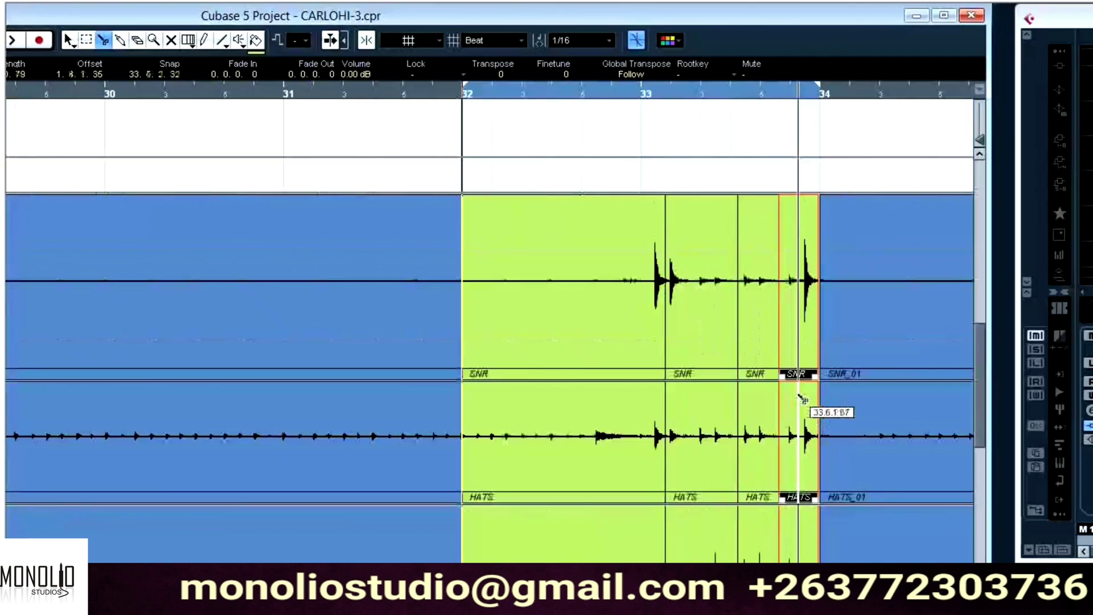
pyautogui.press('1')
# Select only the first slice of the fill on every drum track from KICK to SNR.
pyautogui.scroll(-6, 796, 401)
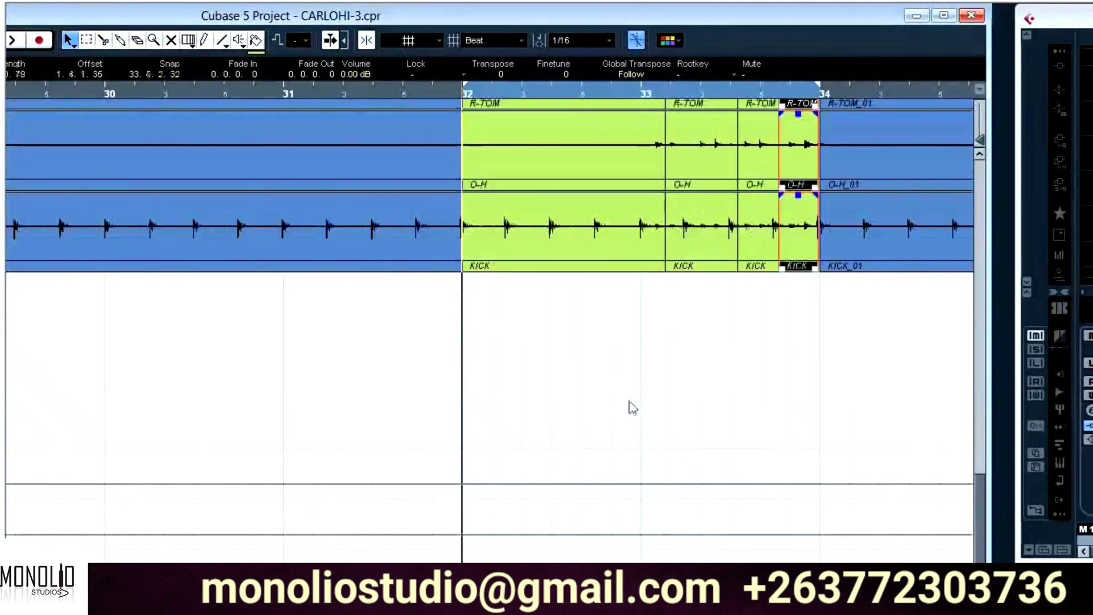
pyautogui.scroll(3, 631, 406)
pyautogui.click(591, 553)
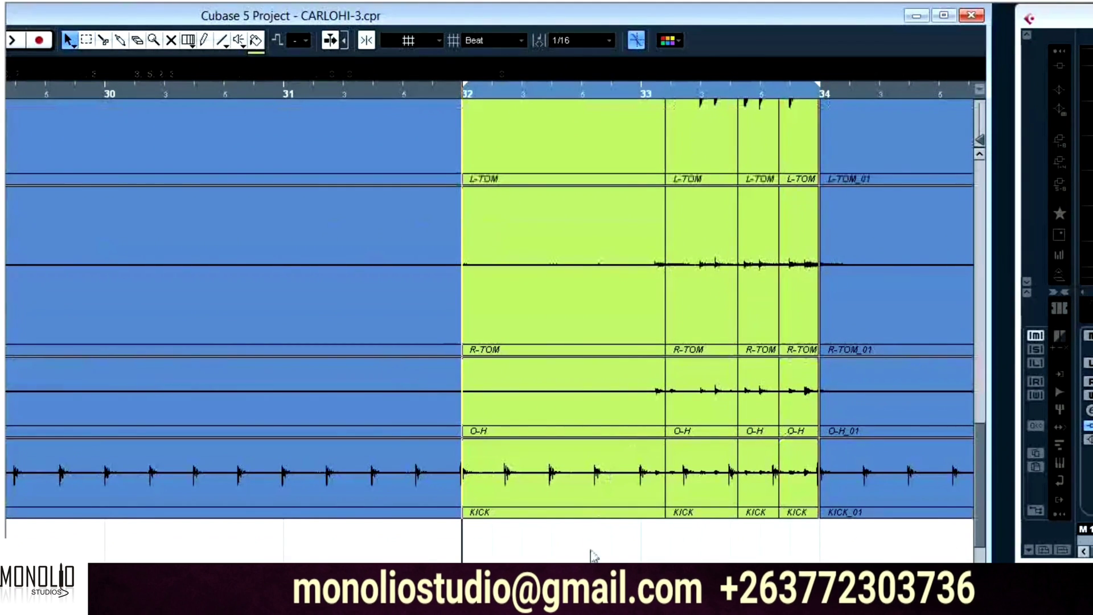
pyautogui.scroll(5, 582, 103)
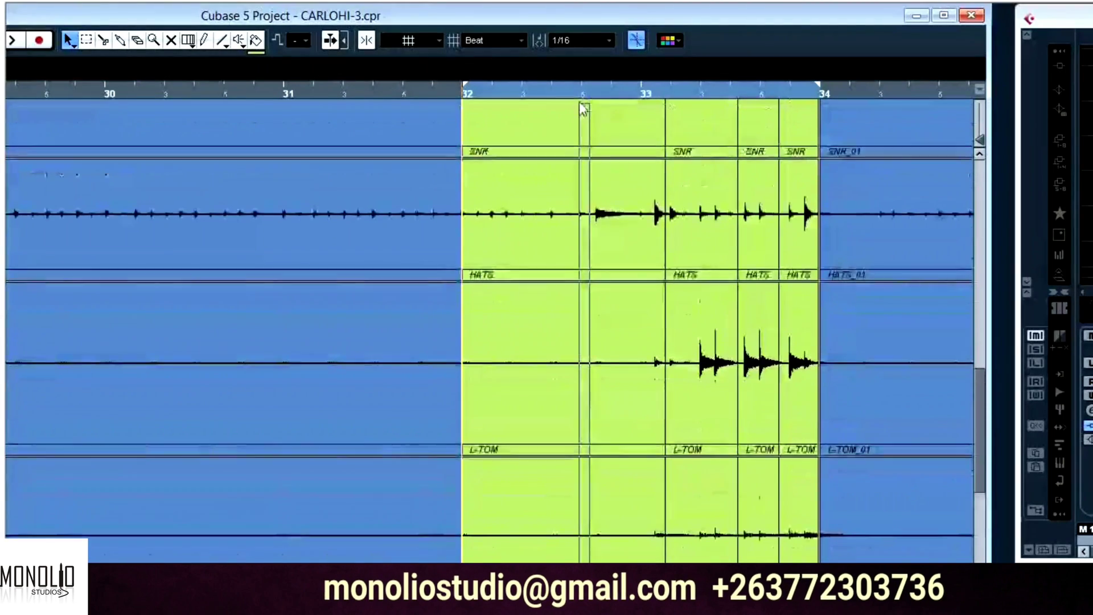
pyautogui.scroll(3, 583, 101)
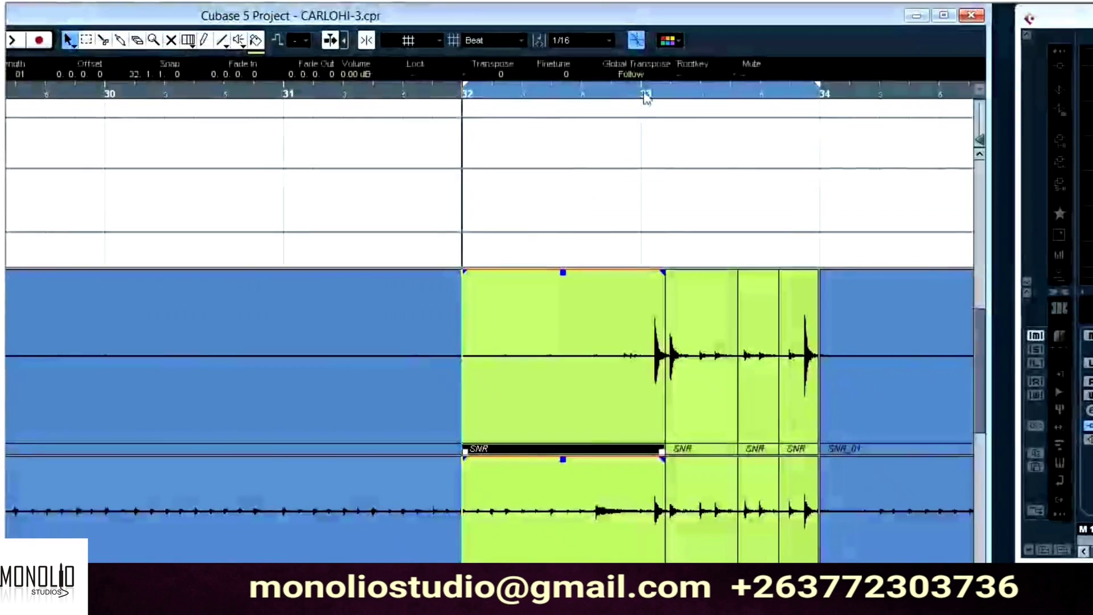
# Place the project cursor at the start of bar 33 with the first snare hits magnified.
pyautogui.click(644, 94)
pyautogui.press('h')
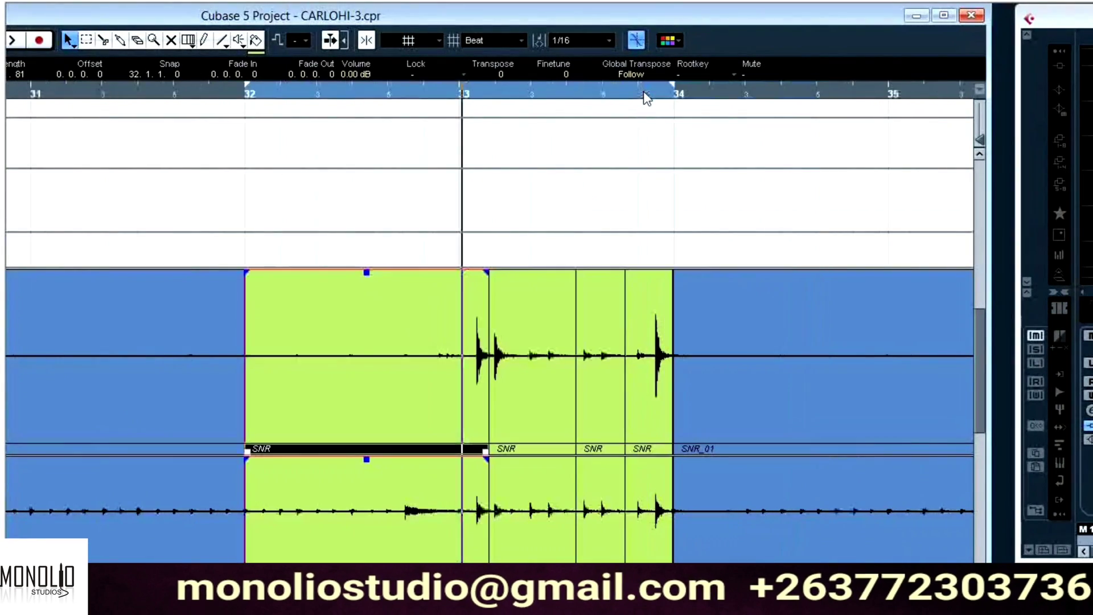
pyautogui.press('h')
pyautogui.press('h')
pyautogui.press('h')
pyautogui.press('h')
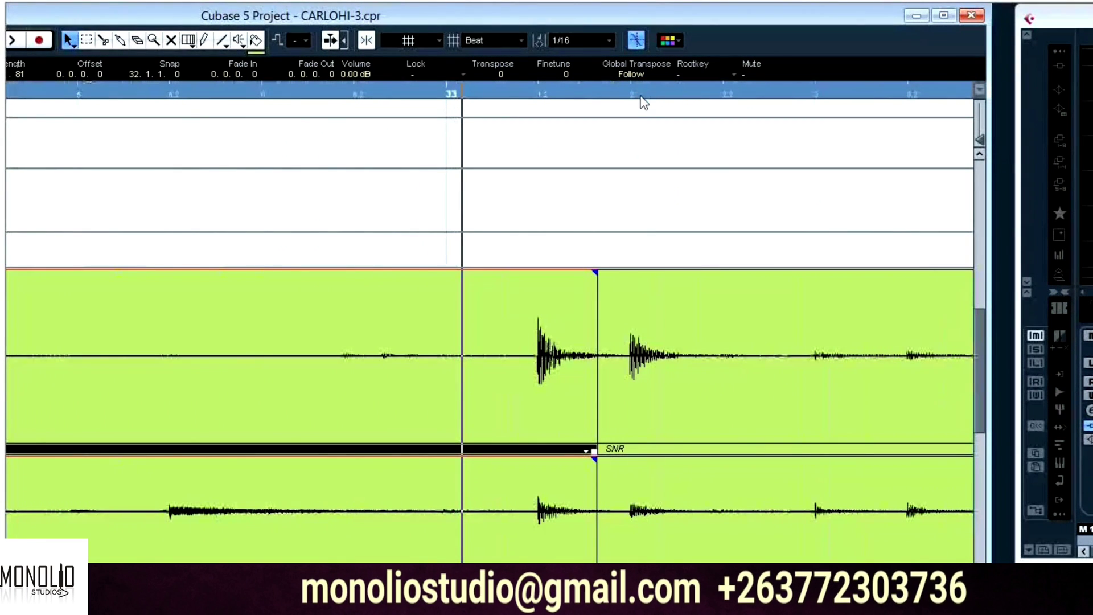
pyautogui.press('h')
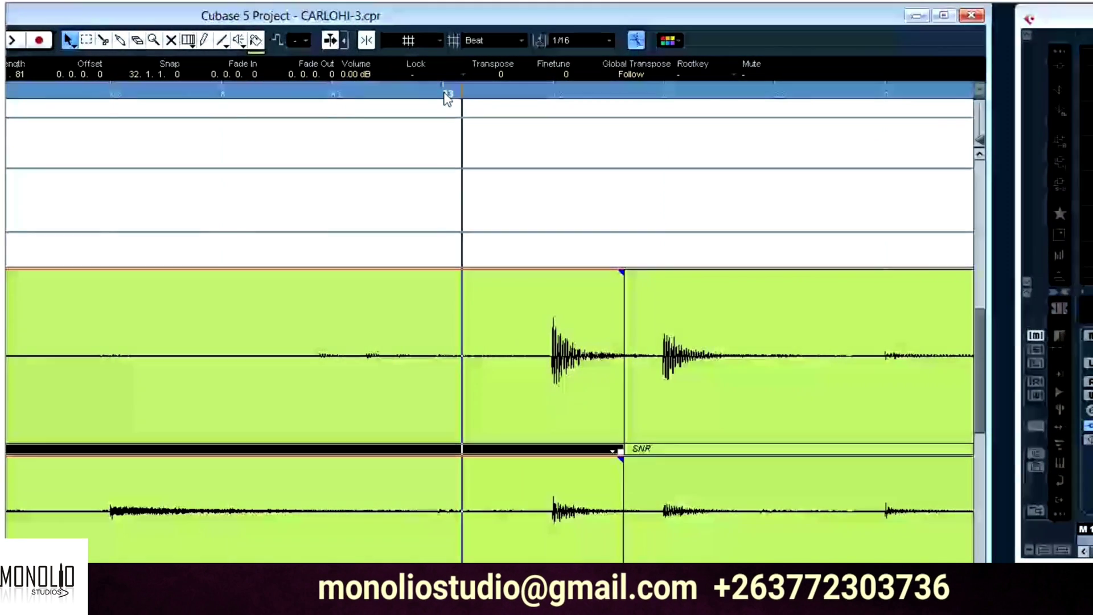
pyautogui.click(448, 96)
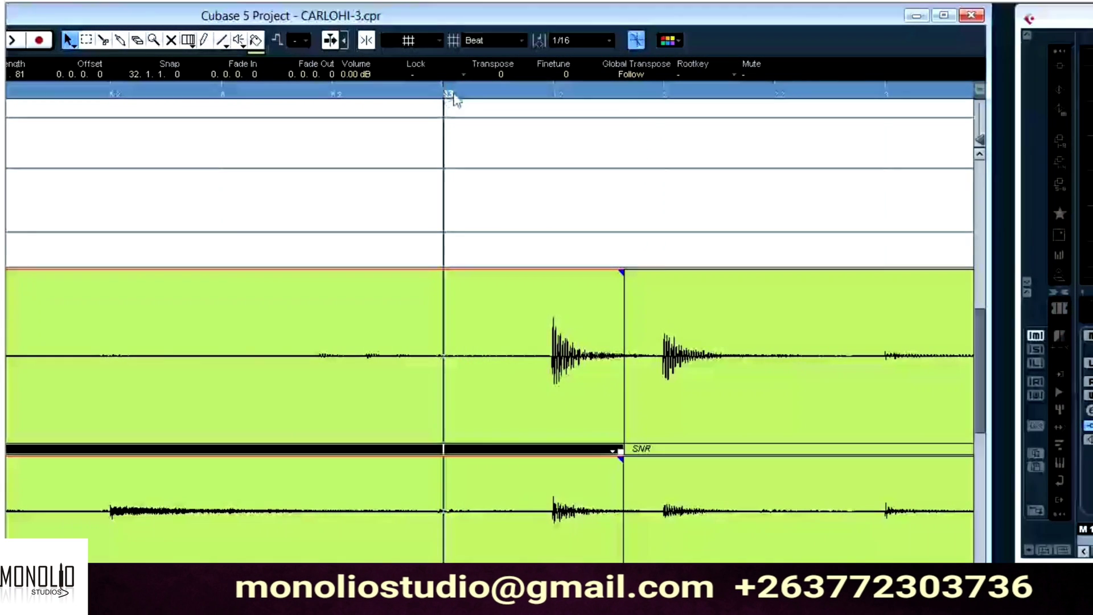
# Place the project cursor on the grid line at the first snare hit and magnify the start of its waveform.
pyautogui.click(557, 96)
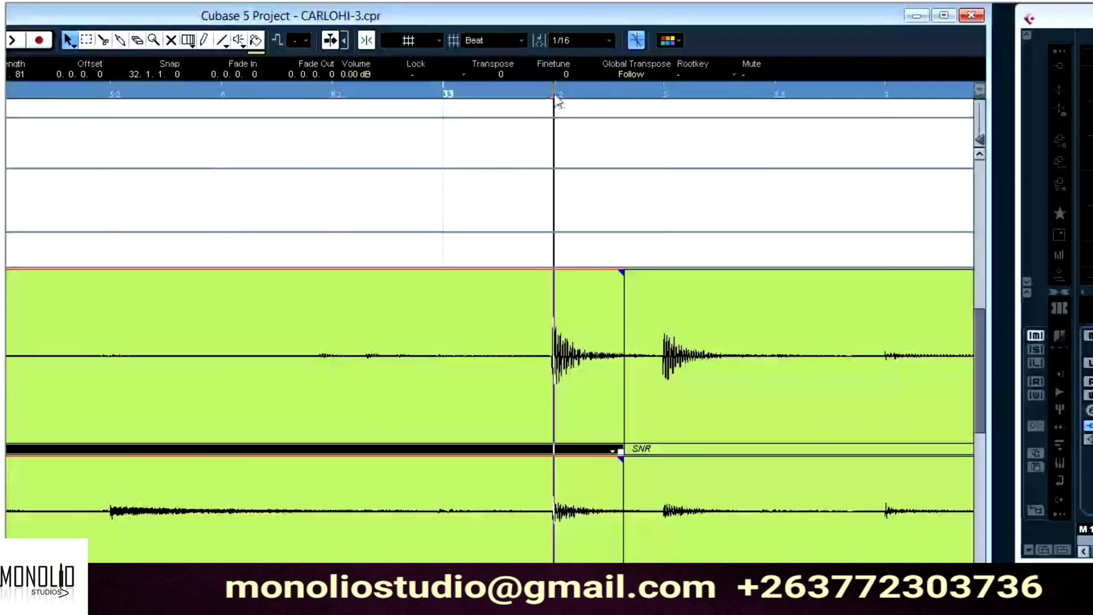
pyautogui.press('h')
pyautogui.press('h')
pyautogui.press('h')
pyautogui.press('h')
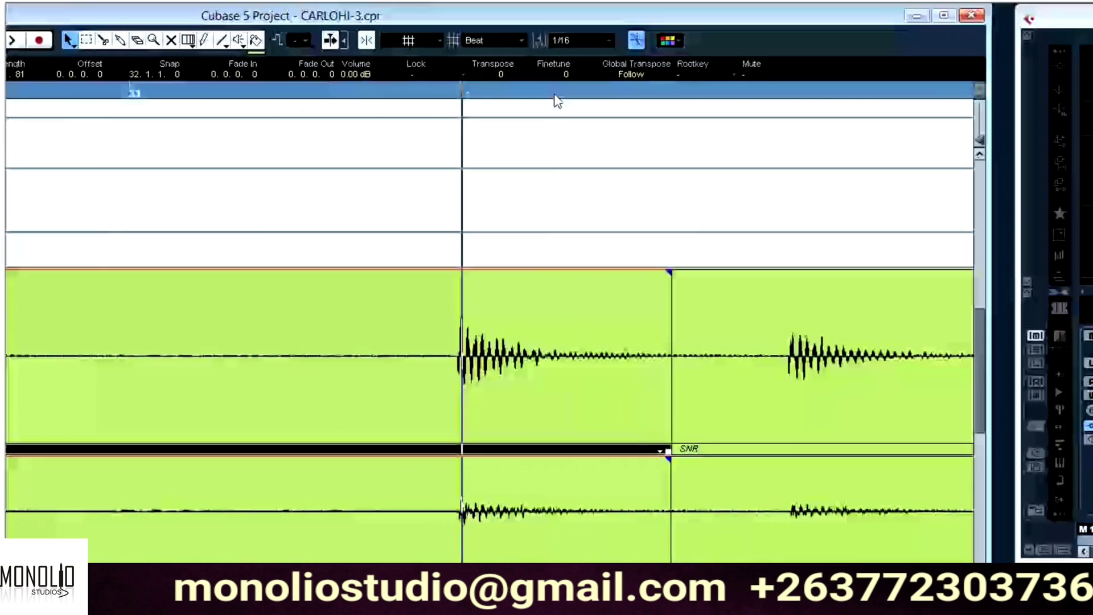
pyautogui.press('h')
pyautogui.press('h')
pyautogui.press('h')
pyautogui.press('h')
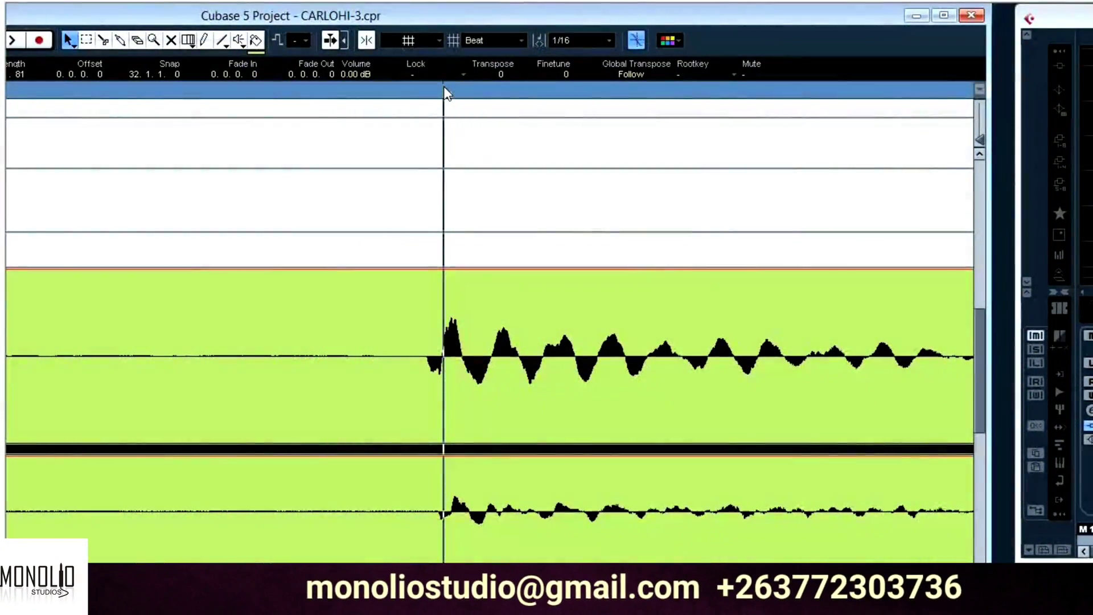
# Compare the start of the first hit with the cursor line on the snare, hats and tom tracks.
pyautogui.scroll(-4, 501, 268)
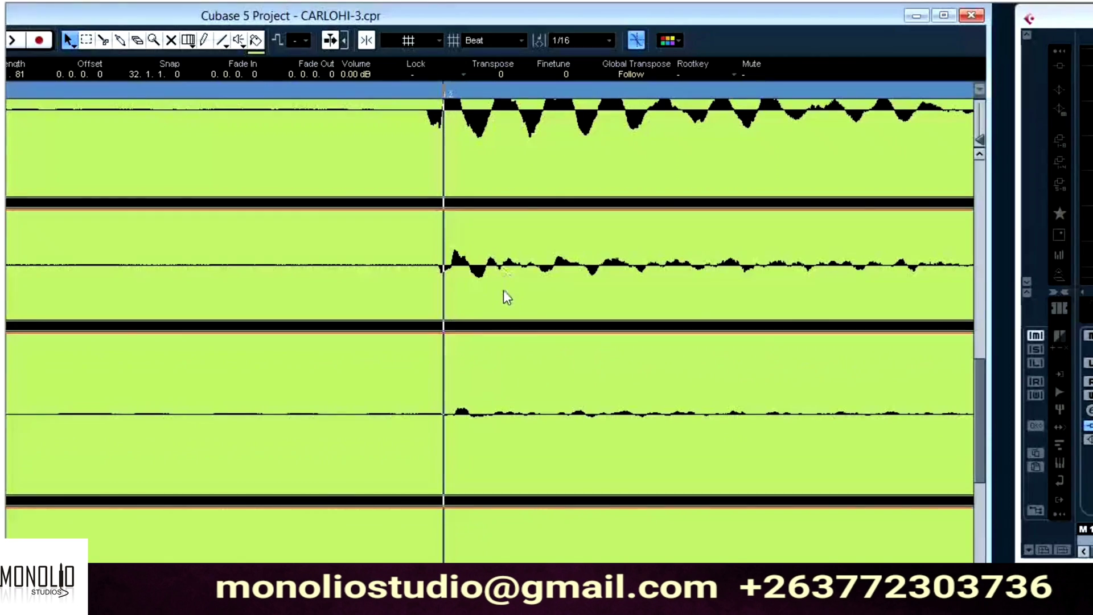
pyautogui.press('g')
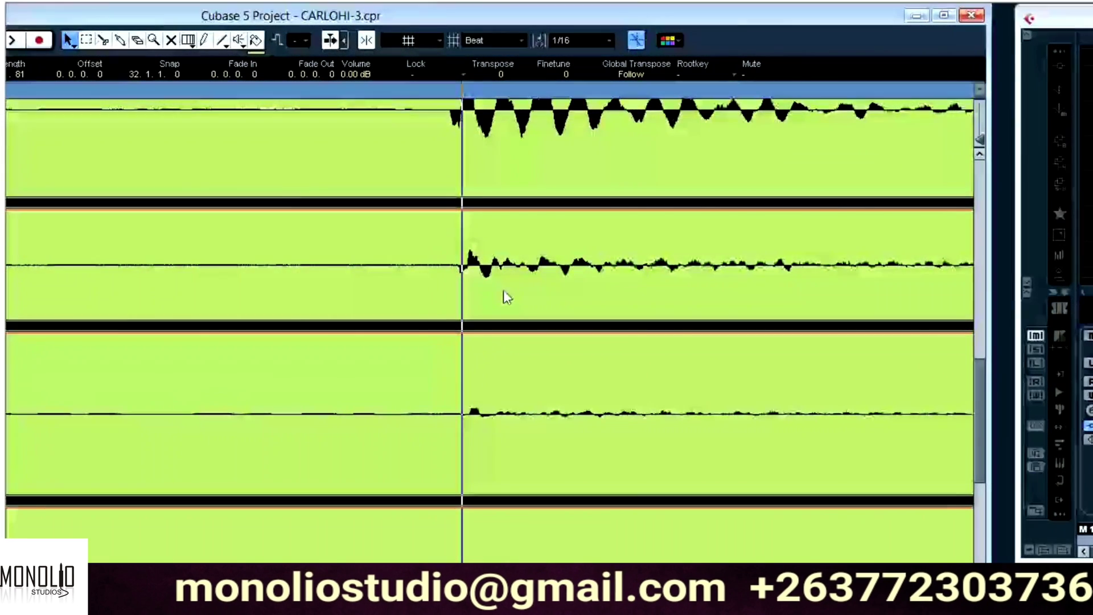
pyautogui.scroll(3, 505, 293)
pyautogui.press('h')
pyautogui.press('h')
pyautogui.press('h')
pyautogui.press('h')
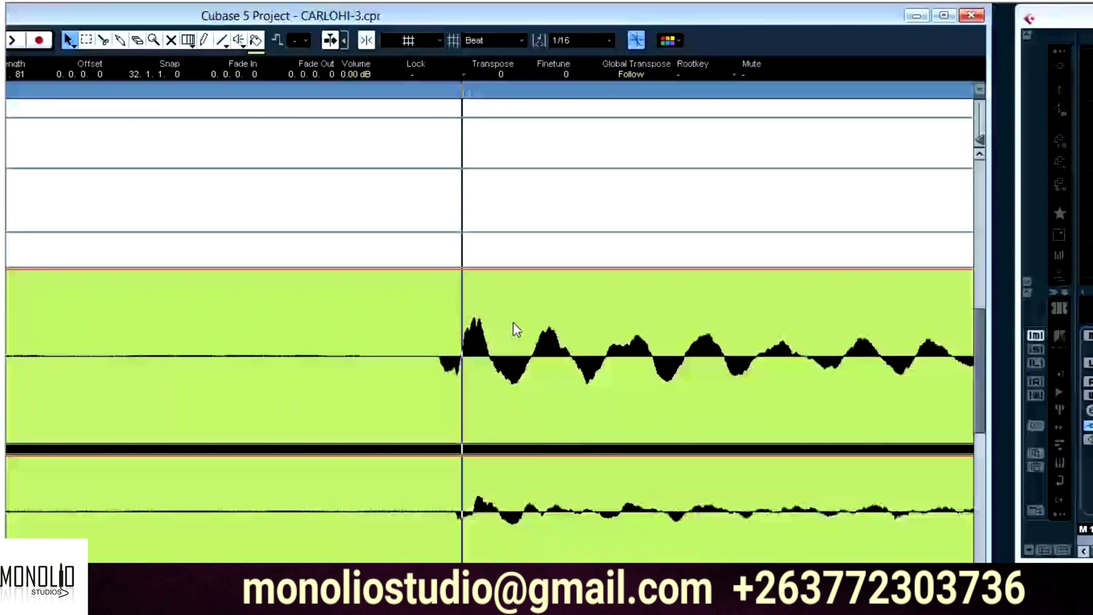
# Select the section after the first slice on every drum track and split it behind the second snare hit at 33.2.1.97.
pyautogui.press('g')
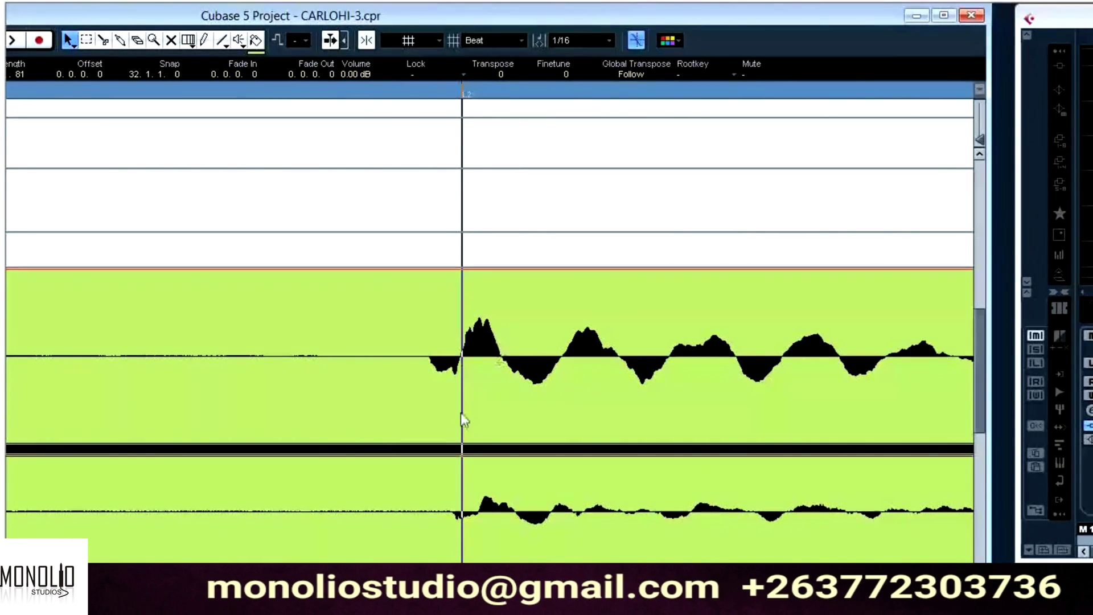
pyautogui.press('g')
pyautogui.press('g')
pyautogui.press('g')
pyautogui.press('g')
pyautogui.press('g')
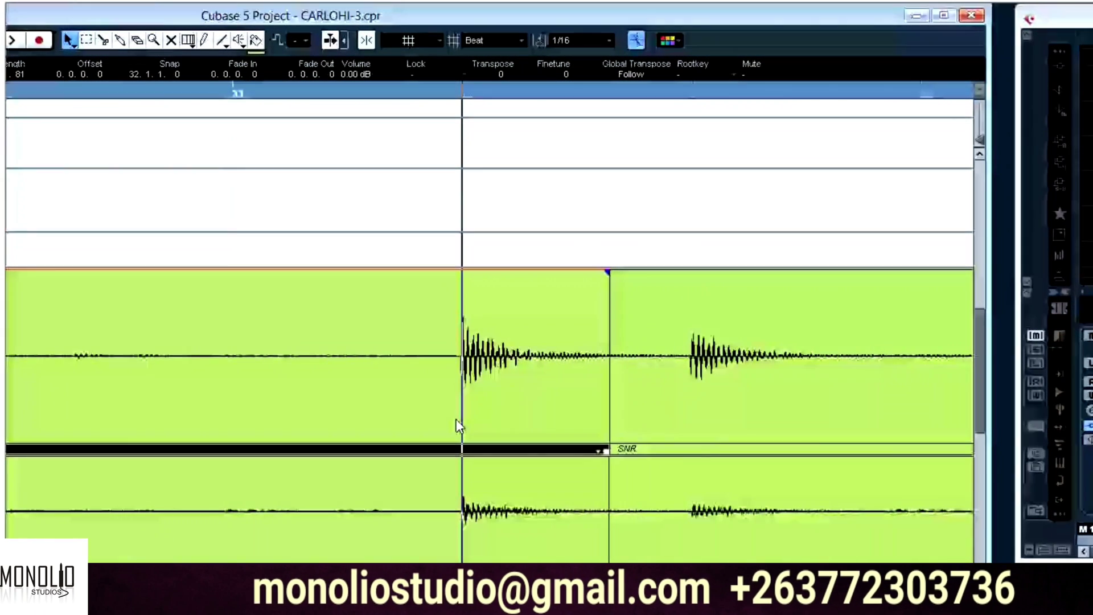
pyautogui.scroll(-5, 459, 427)
pyautogui.moveTo(790, 447); pyautogui.dragTo(750, 146)
pyautogui.scroll(-4, 751, 154)
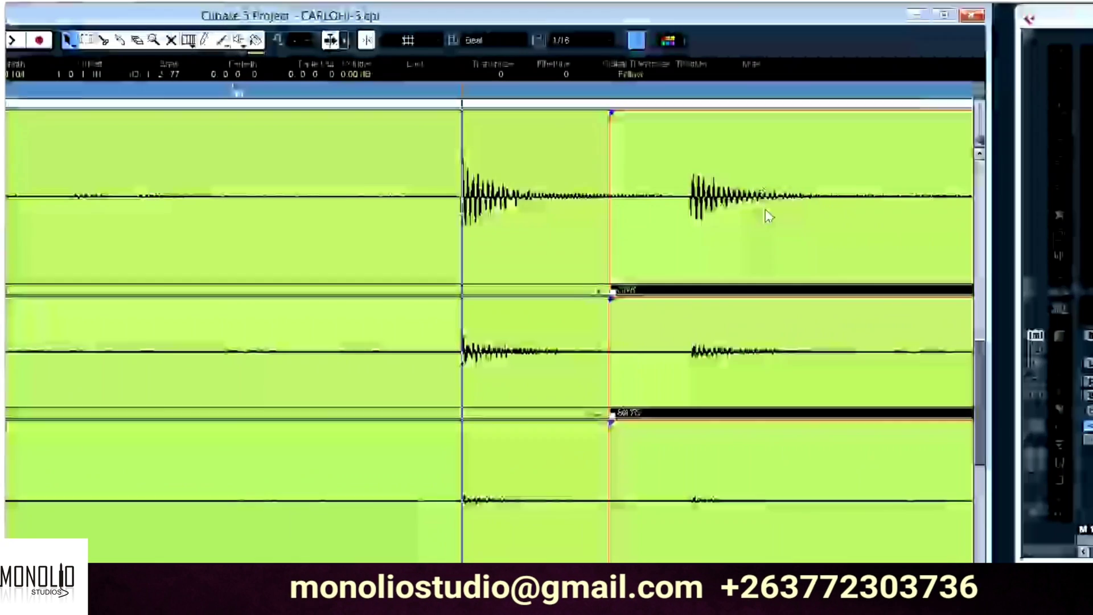
pyautogui.rightClick(765, 245)
pyautogui.click(811, 258)
pyautogui.click(879, 290)
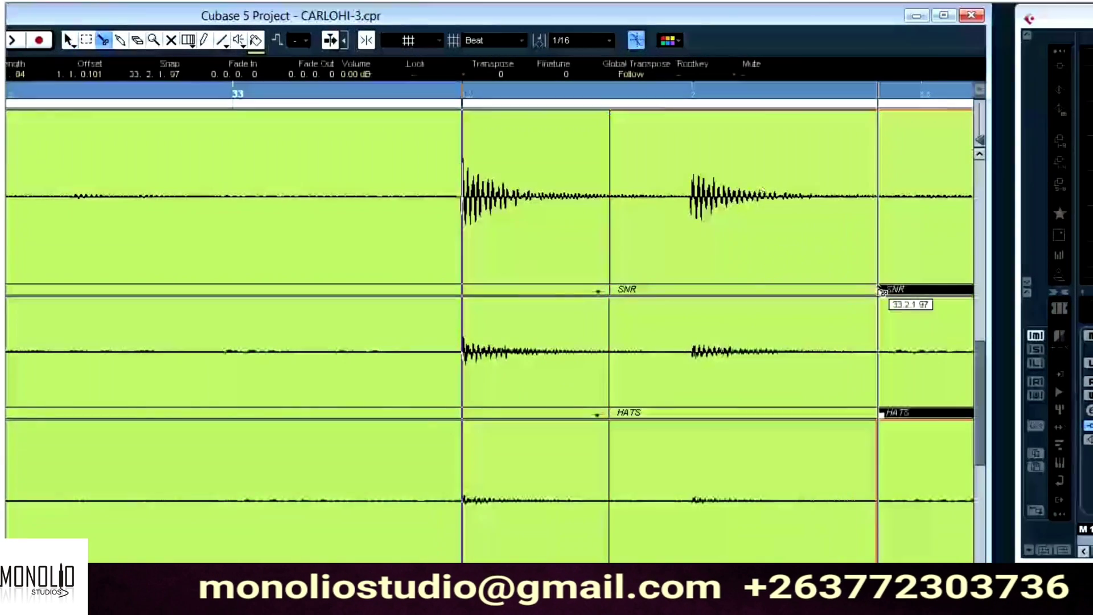
# Select only the second slice of the fill, holding the second snare hit, on every drum track.
pyautogui.scroll(-4, 882, 292)
pyautogui.press('1')
pyautogui.moveTo(745, 555); pyautogui.dragTo(712, 183)
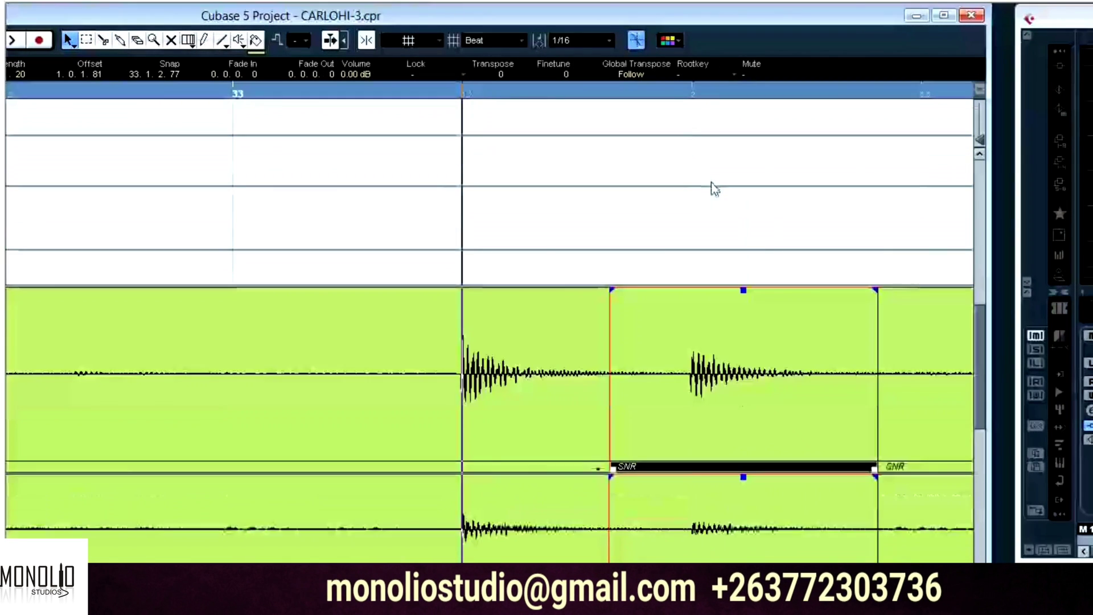
# Place the project cursor on beat 2 of bar 33, magnify the second snare hit and move the cursor to its onset.
pyautogui.click(693, 94)
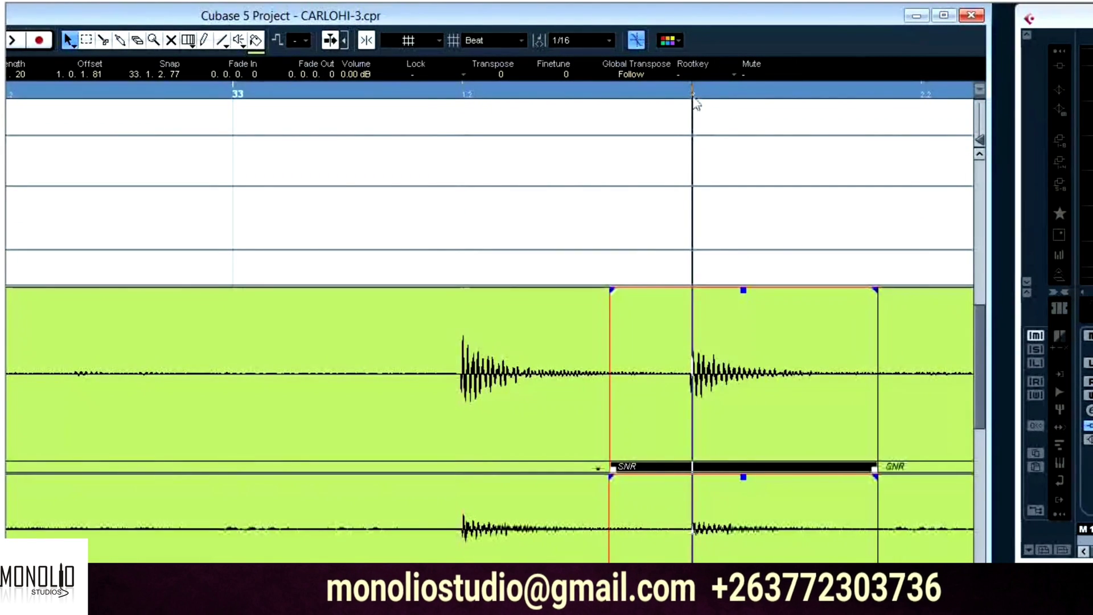
pyautogui.press('h')
pyautogui.press('h')
pyautogui.press('h')
pyautogui.press('h')
pyautogui.press('h')
pyautogui.press('h')
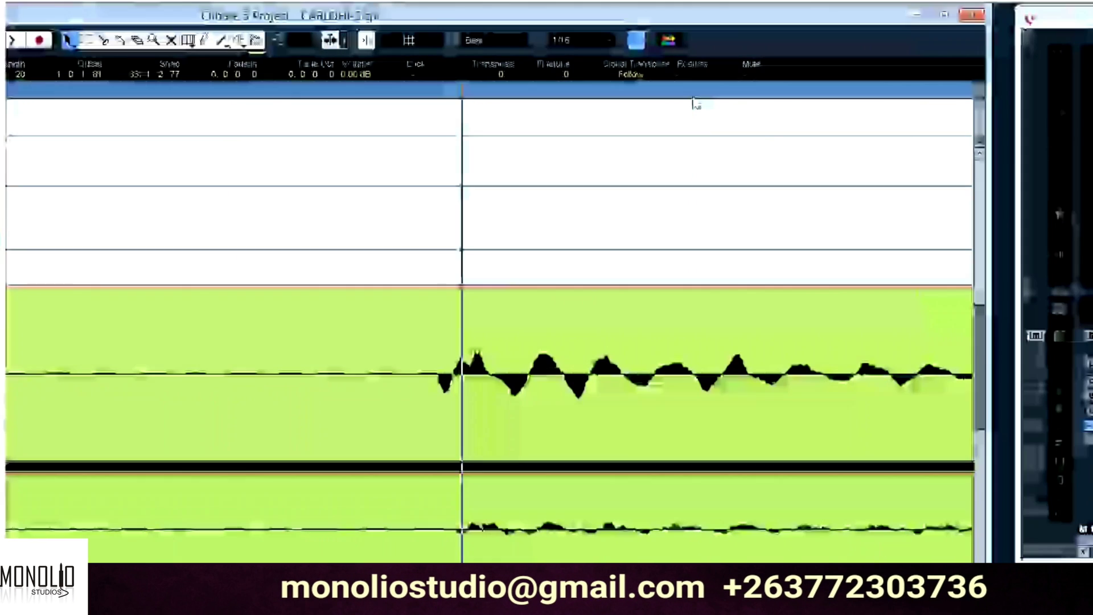
pyautogui.click(455, 94)
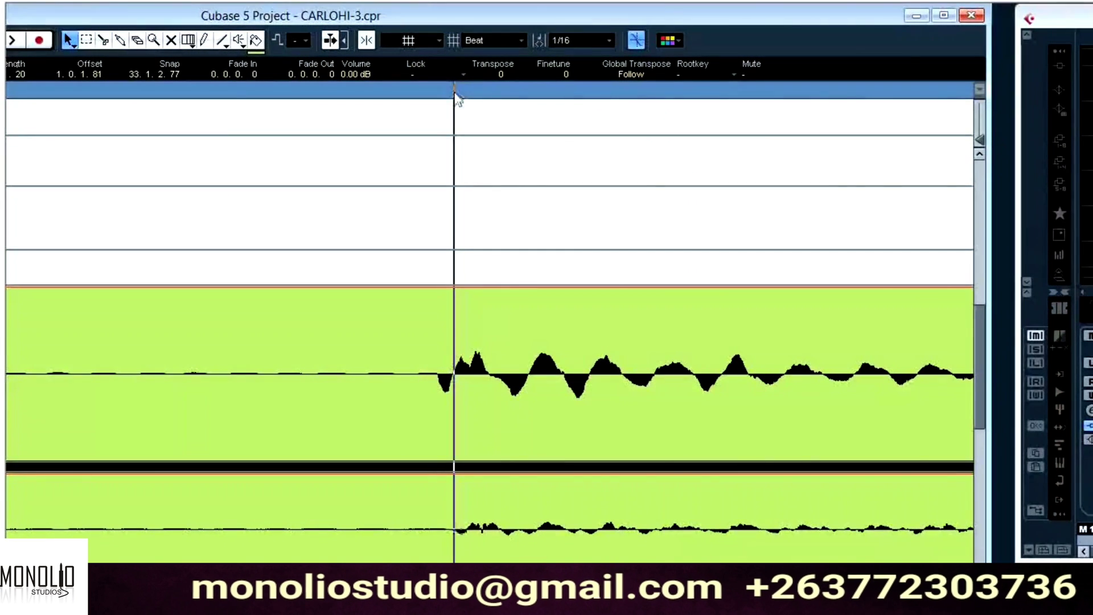
# Select only the third slice of the fill, holding the first pair of tom hits, on every drum track.
pyautogui.press('g')
pyautogui.press('g')
pyautogui.press('g')
pyautogui.press('g')
pyautogui.press('g')
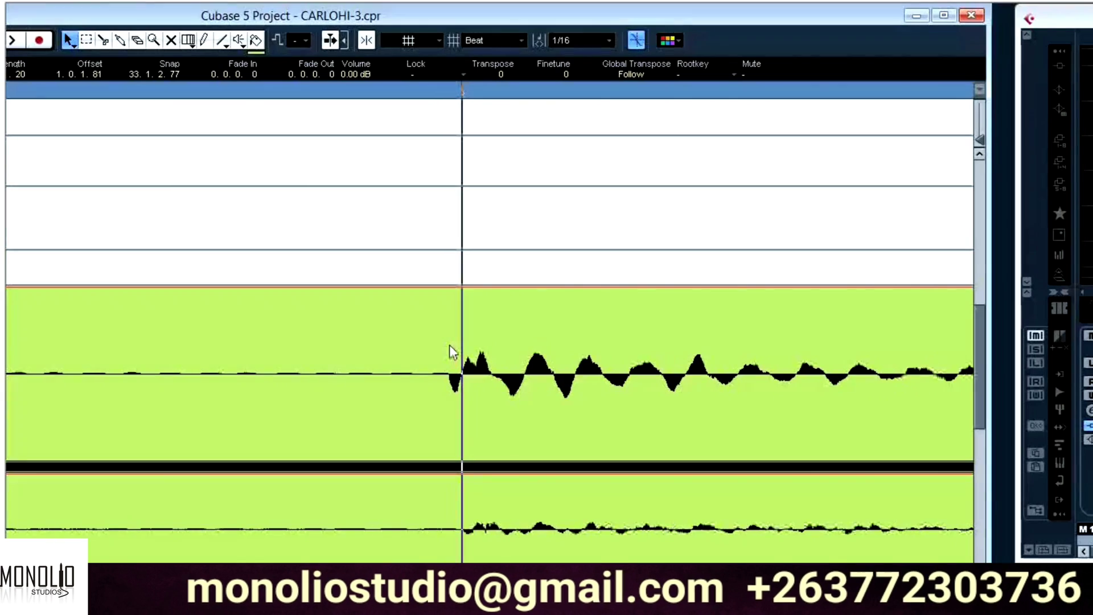
pyautogui.scroll(-15, 482, 391)
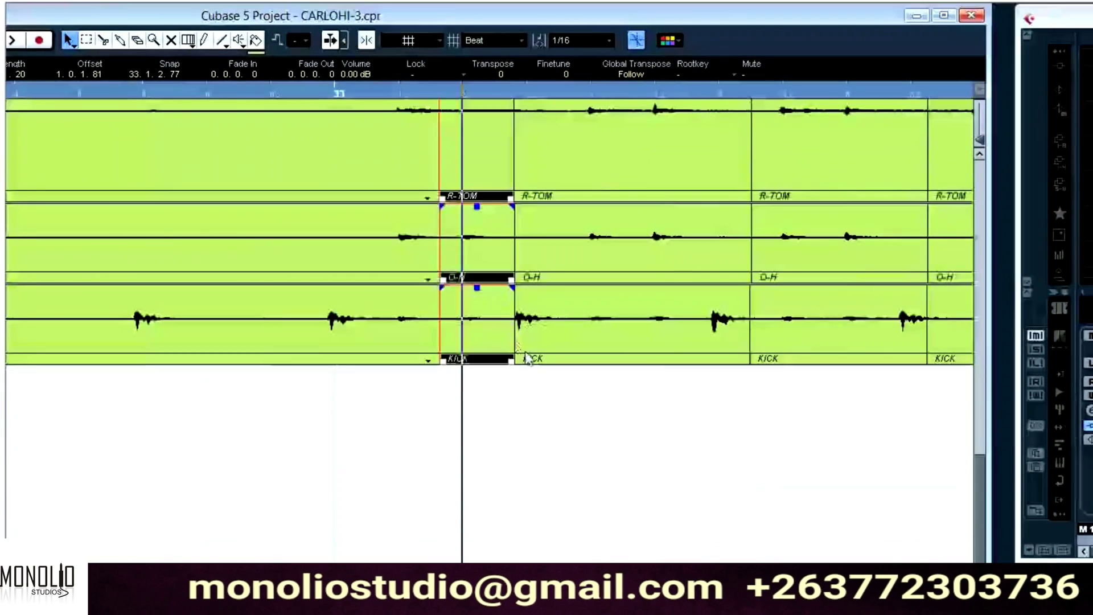
pyautogui.moveTo(641, 438); pyautogui.dragTo(651, 91)
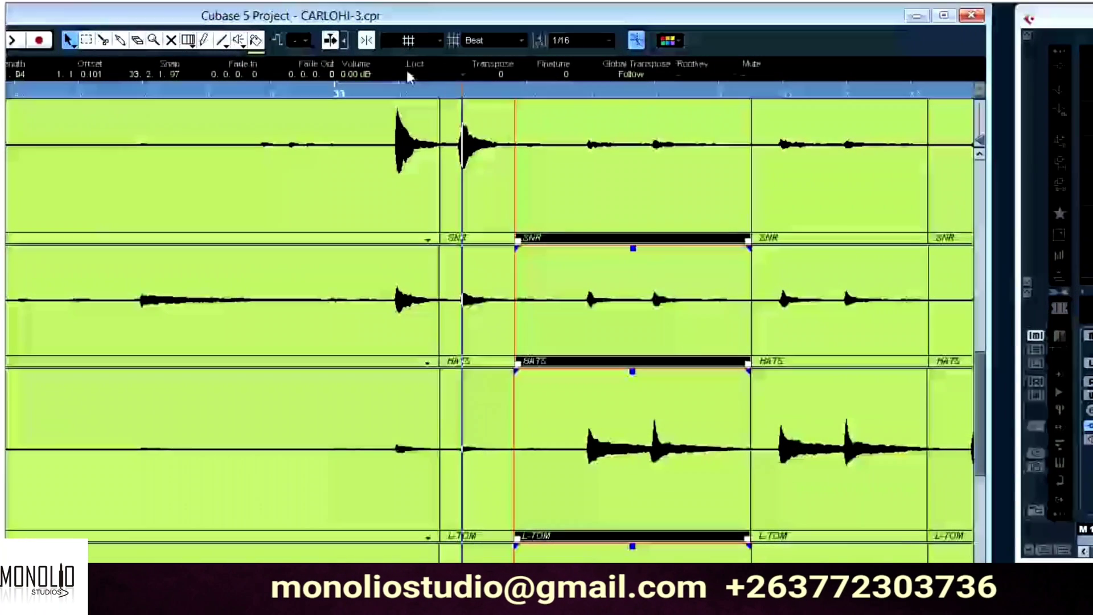
pyautogui.click(103, 40)
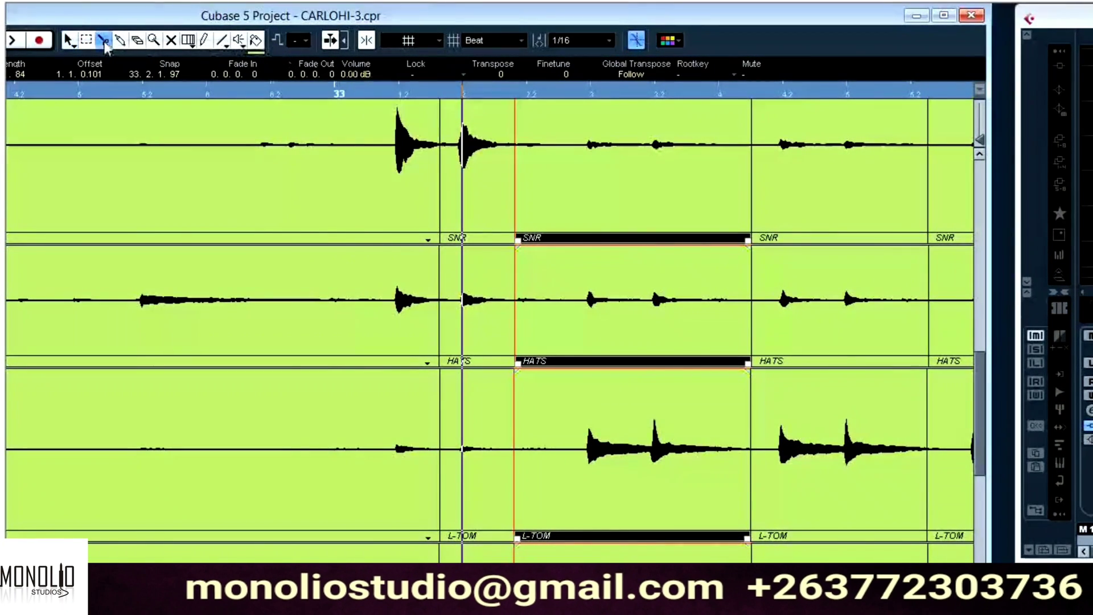
pyautogui.scroll(-3, 592, 319)
pyautogui.press('1')
pyautogui.scroll(-5, 722, 421)
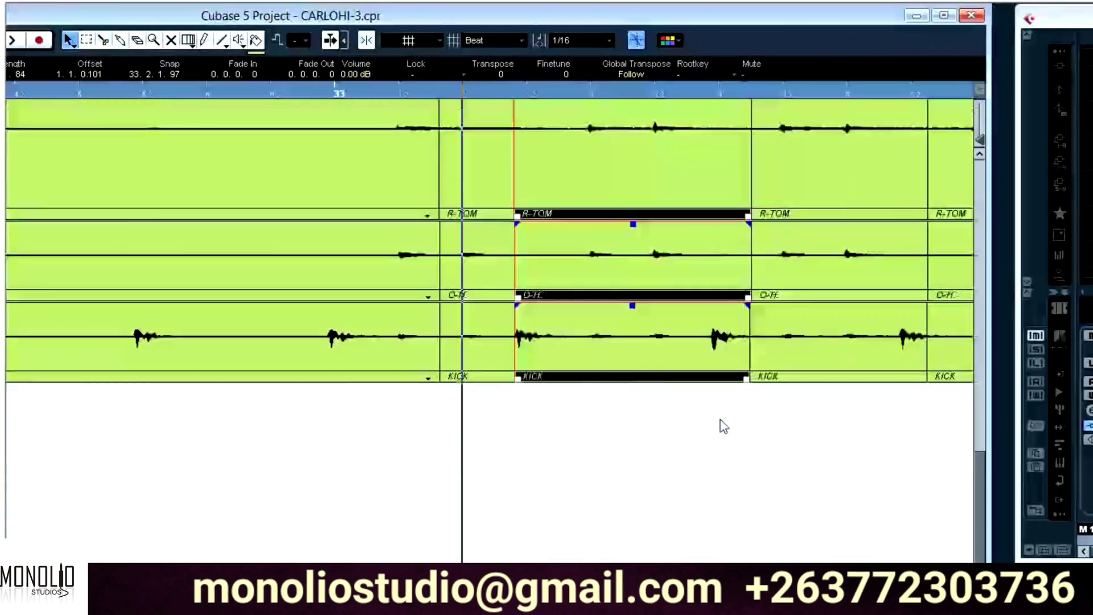
pyautogui.moveTo(676, 421); pyautogui.dragTo(652, 206)
pyautogui.scroll(-3, 652, 225)
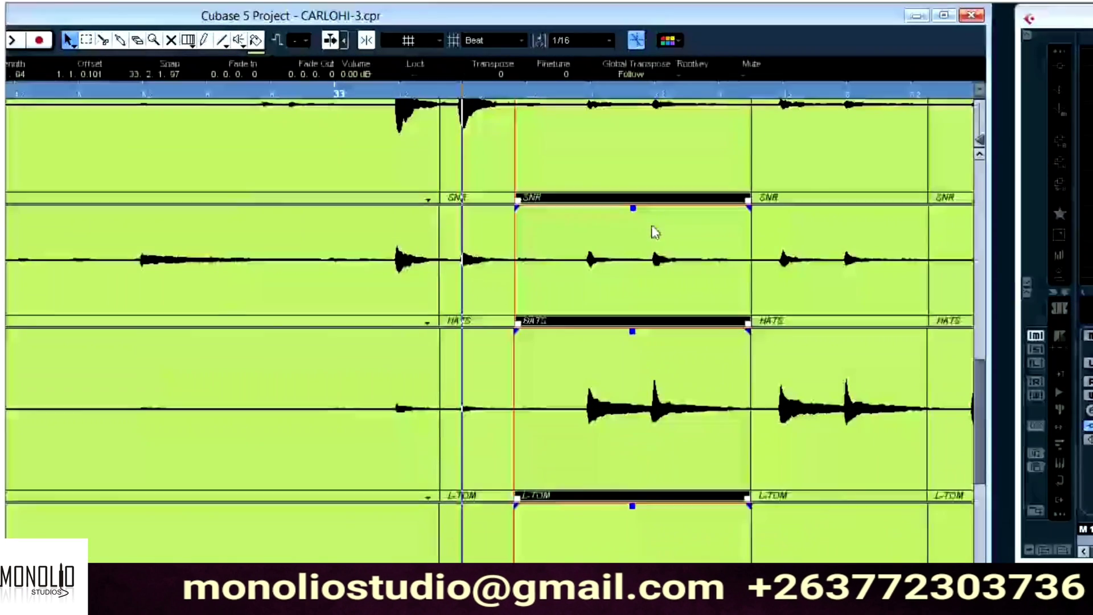
# Place the project cursor on beat 3 of bar 33 and magnify the first L-TOM hit.
pyautogui.click(592, 95)
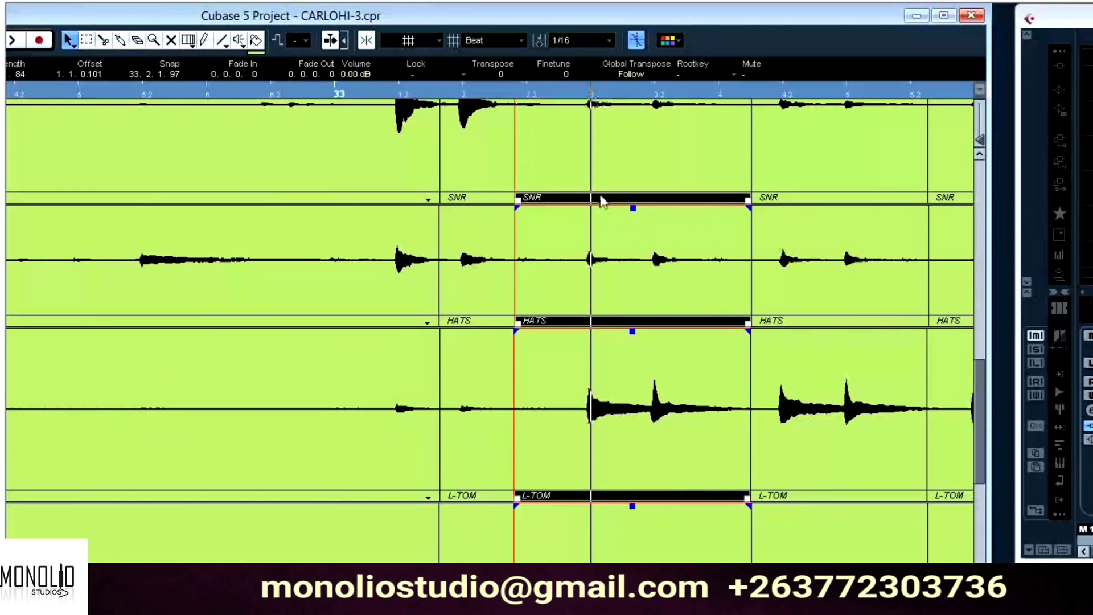
pyautogui.press('h')
pyautogui.press('h')
pyautogui.press('h')
pyautogui.press('h')
pyautogui.press('h')
pyautogui.press('h')
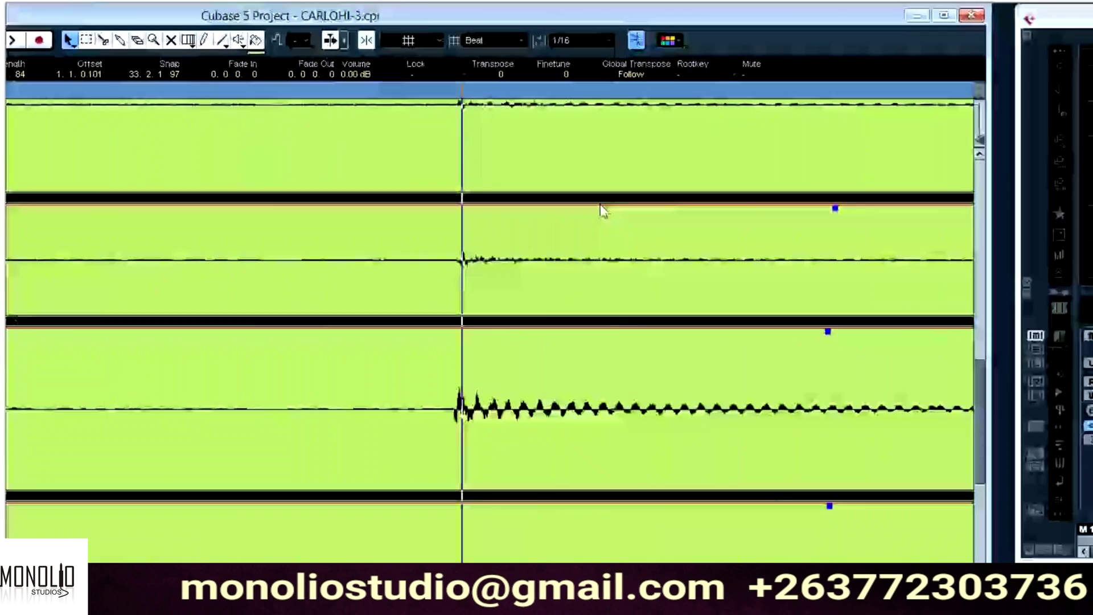
pyautogui.press('h')
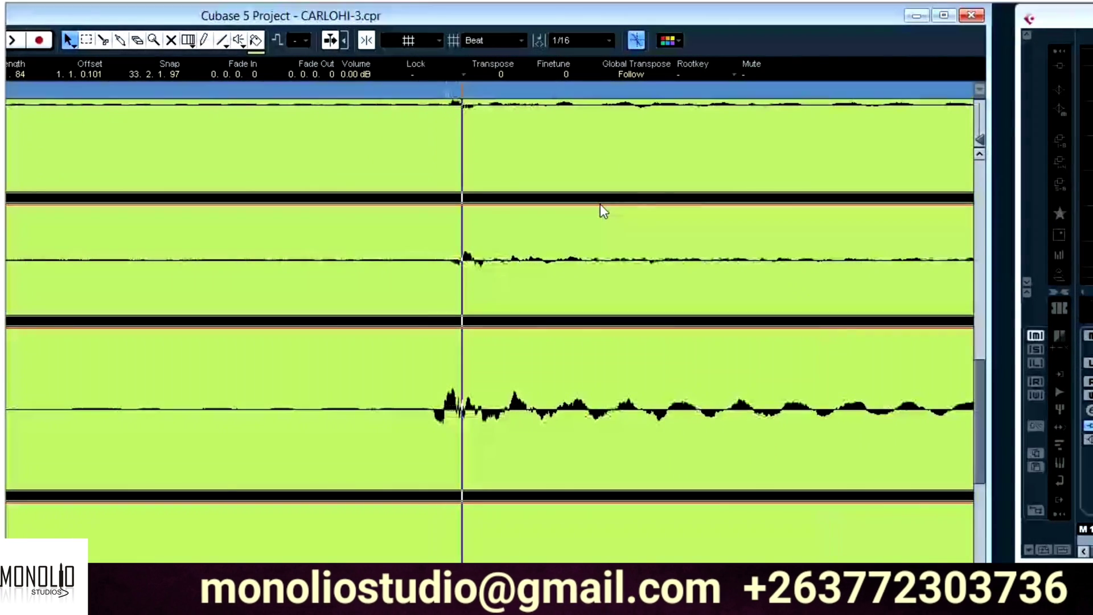
# Place the project cursor at the onset of the first L-TOM hit and shift the selected slice slightly earlier.
pyautogui.click(445, 93)
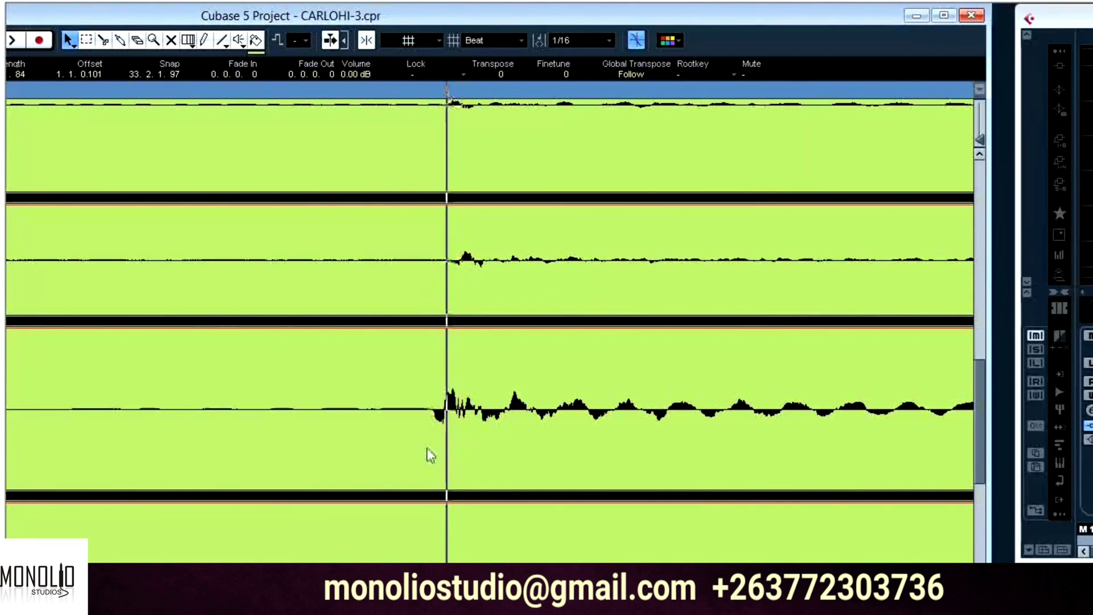
pyautogui.press('h')
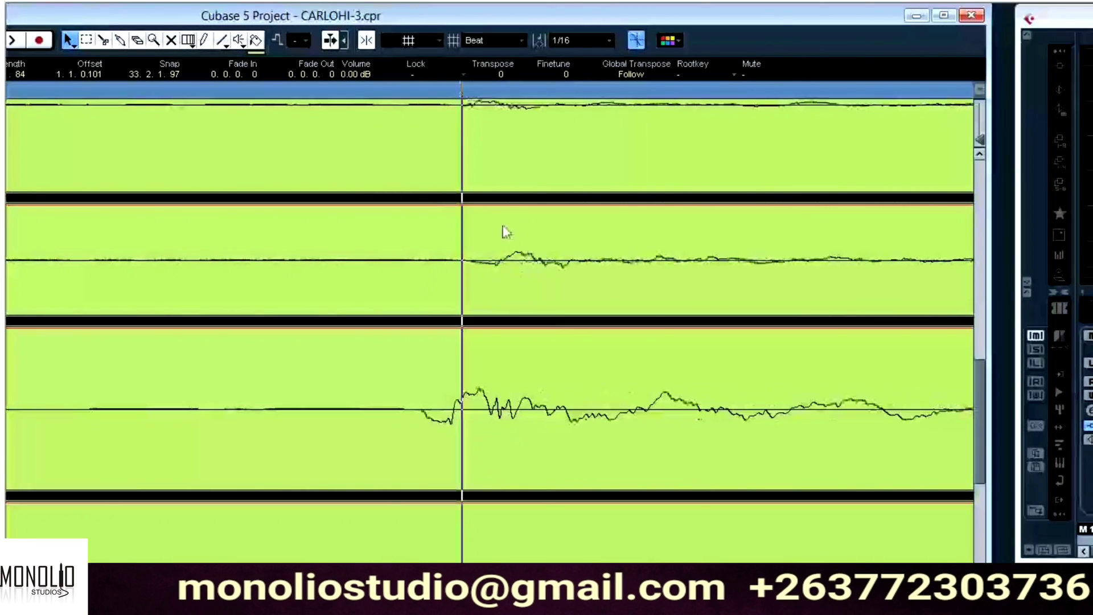
pyautogui.click(459, 90)
pyautogui.click(460, 91)
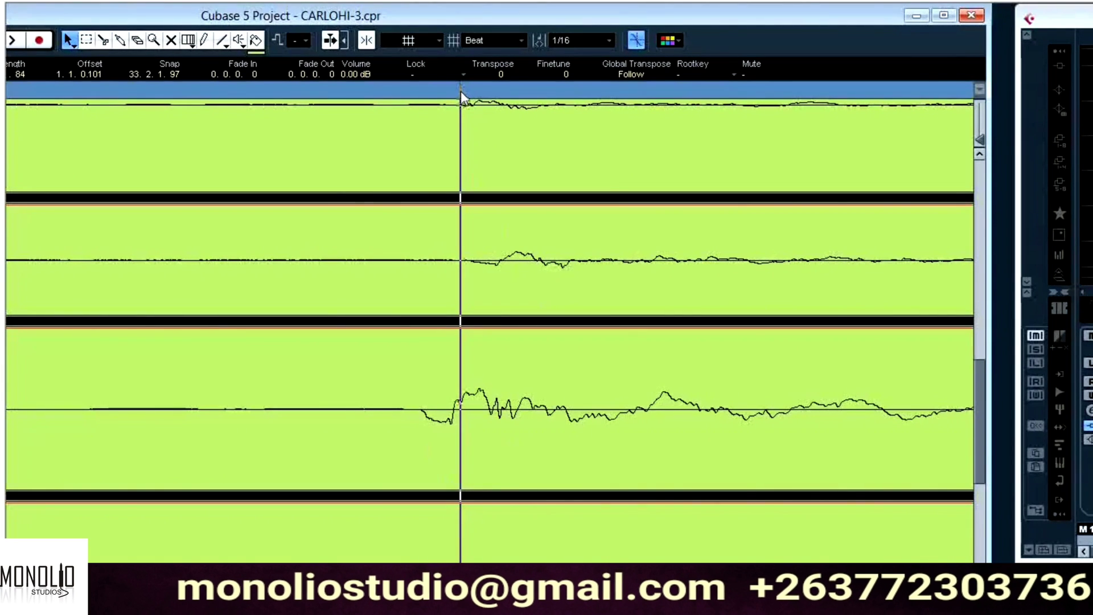
pyautogui.moveTo(490, 416); pyautogui.dragTo(483, 415)
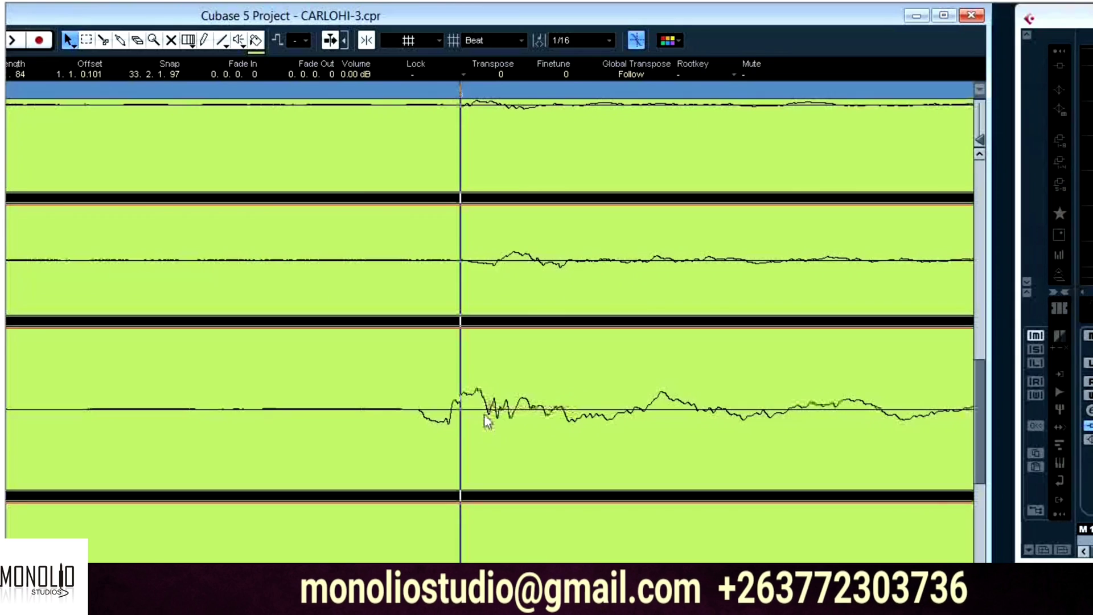
# Examine the hits and slice boundaries between bars 32 and 34 on the snare, hats and tom tracks.
pyautogui.press('g')
pyautogui.press('g')
pyautogui.press('g')
pyautogui.press('g')
pyautogui.press('g')
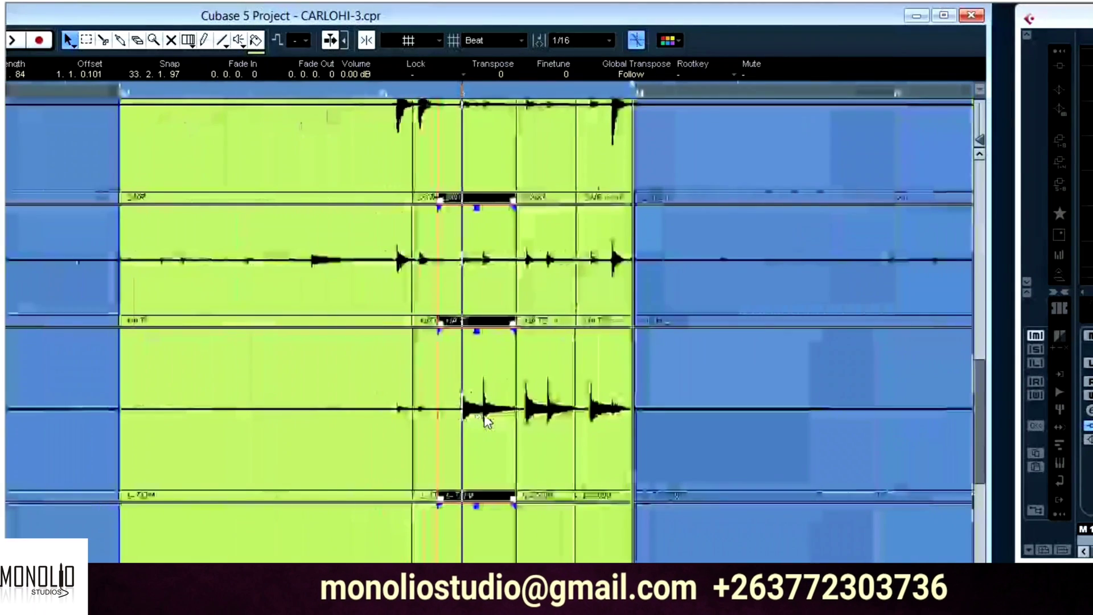
pyautogui.scroll(-3, 493, 418)
pyautogui.scroll(2, 581, 345)
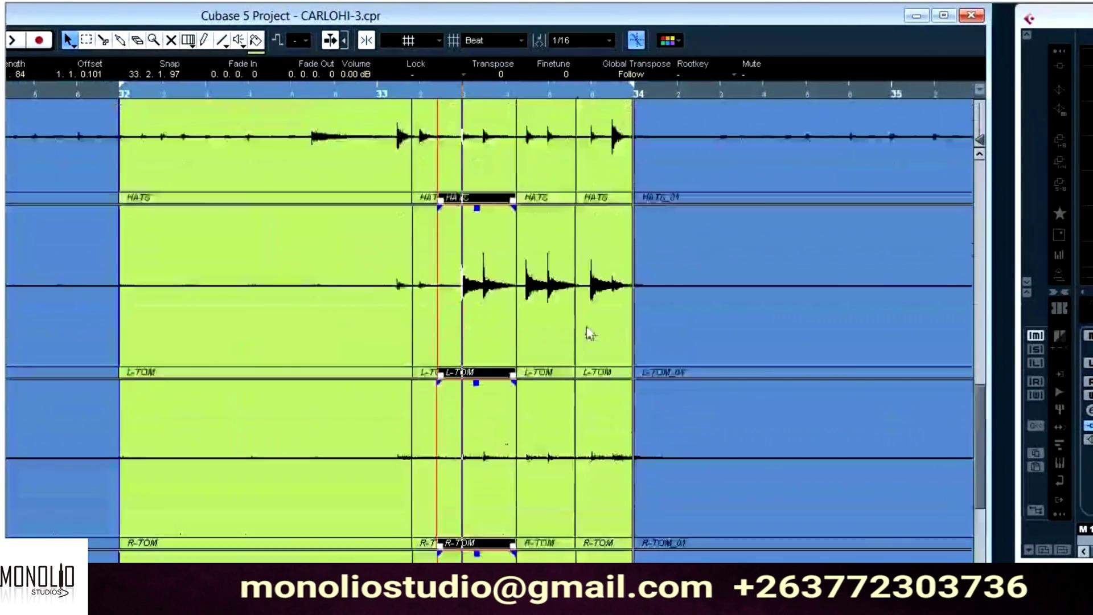
pyautogui.click(516, 96)
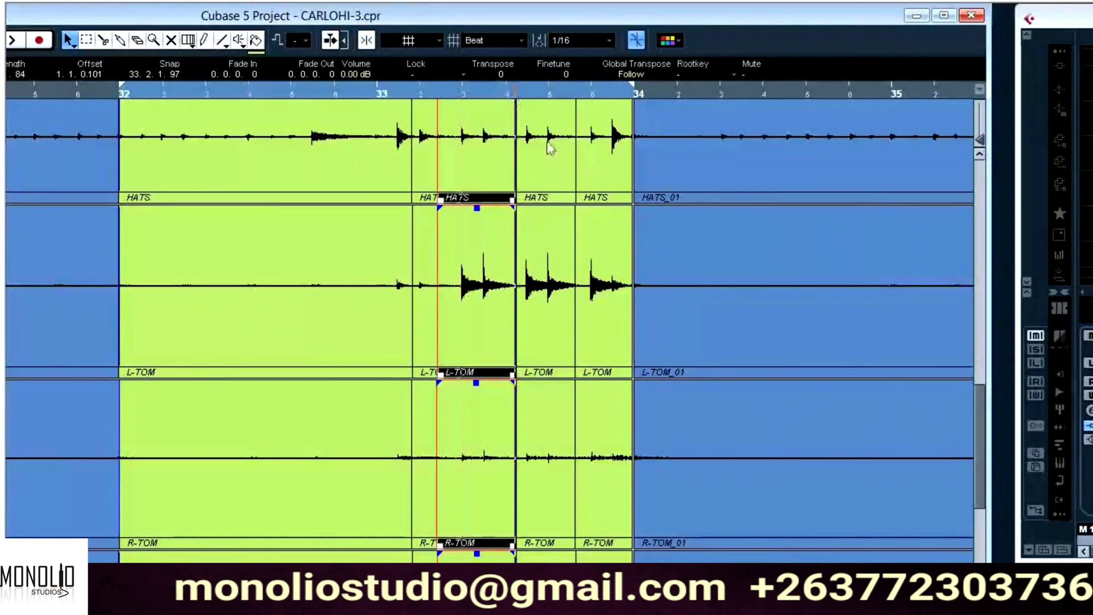
pyautogui.scroll(-2, 586, 227)
pyautogui.scroll(4, 598, 251)
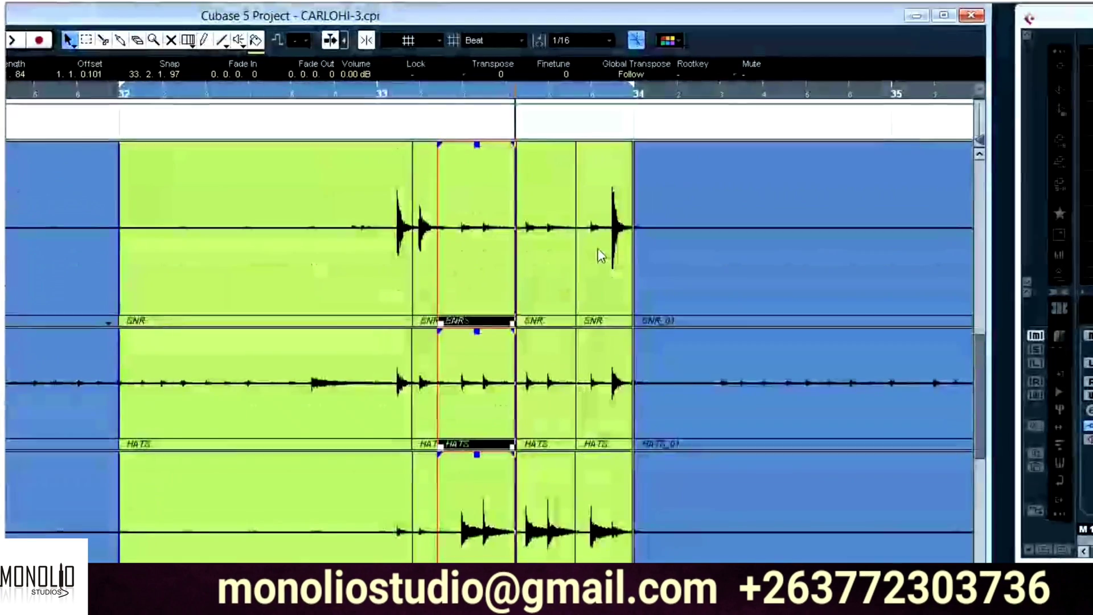
pyautogui.click(599, 251)
pyautogui.scroll(-3, 602, 241)
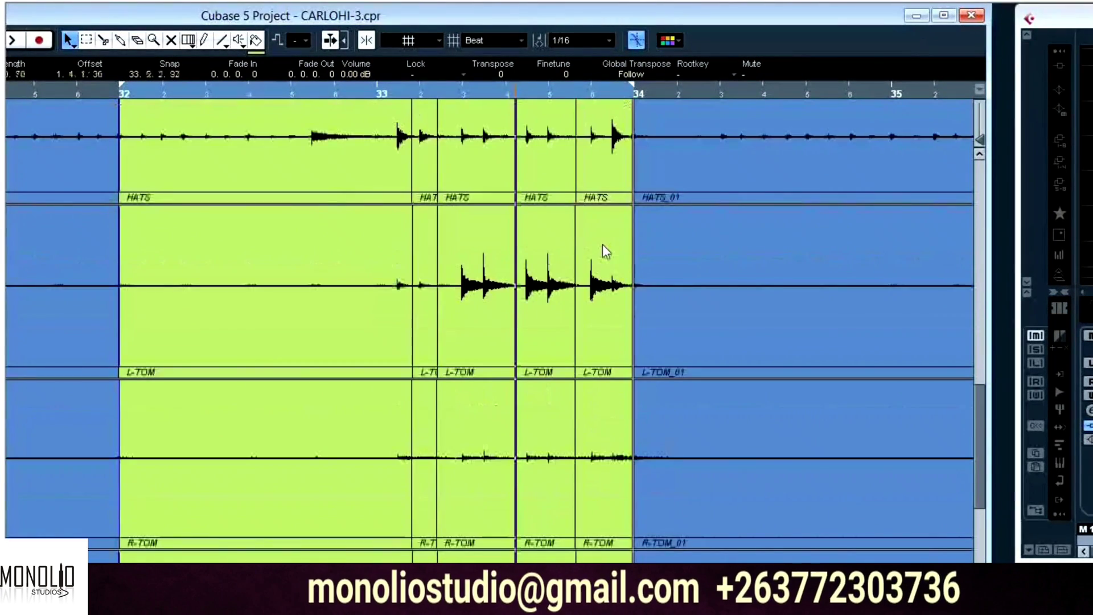
# Return the project cursor to the start of bar 32 and look over the whole sliced fill on the drum tracks.
pyautogui.press('KP_1')
pyautogui.press('g')
pyautogui.press('g')
pyautogui.press('g')
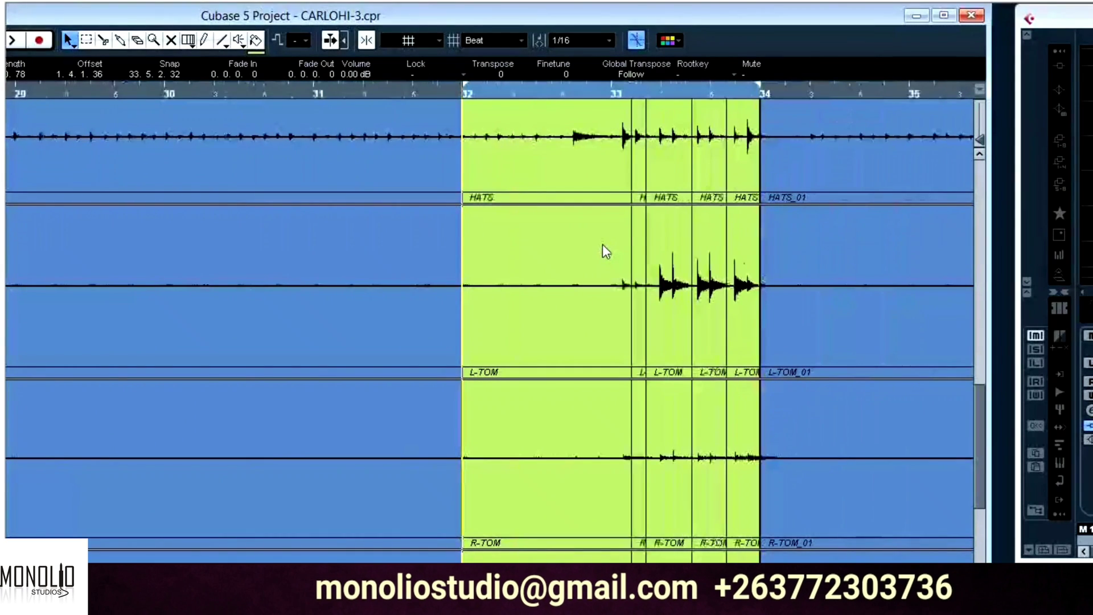
pyautogui.scroll(5, 658, 310)
pyautogui.scroll(-3, 660, 335)
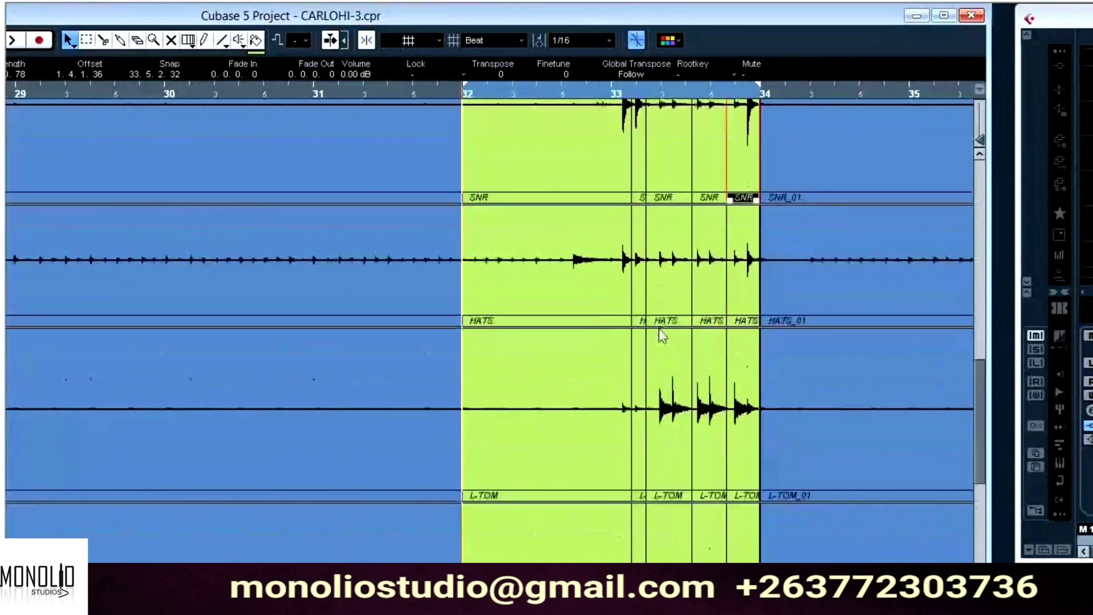
pyautogui.scroll(-4, 660, 334)
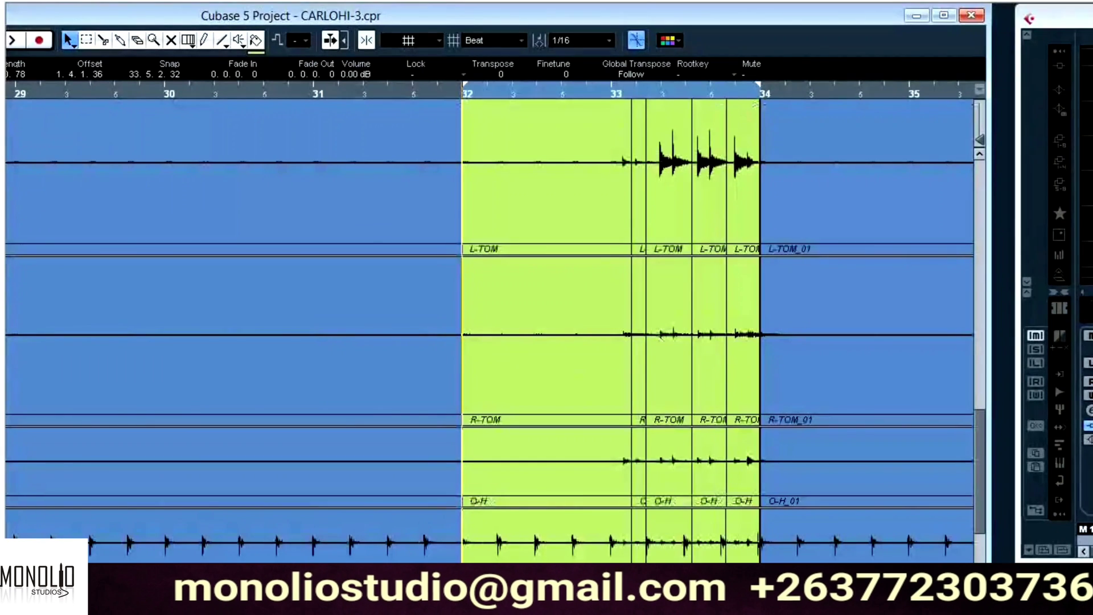
pyautogui.click(160, 610)
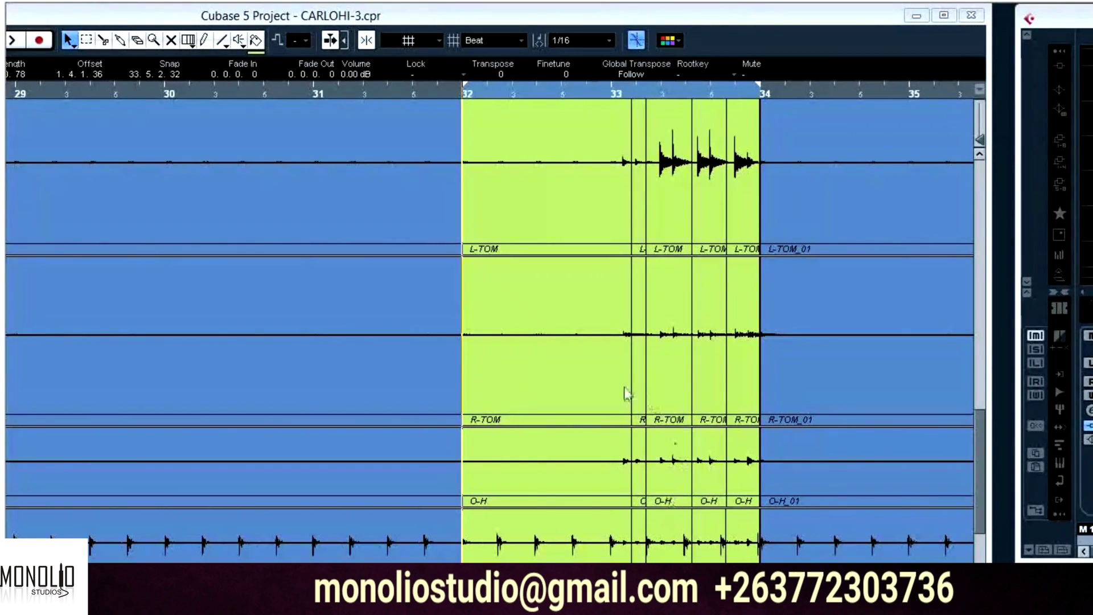
pyautogui.scroll(5, 604, 376)
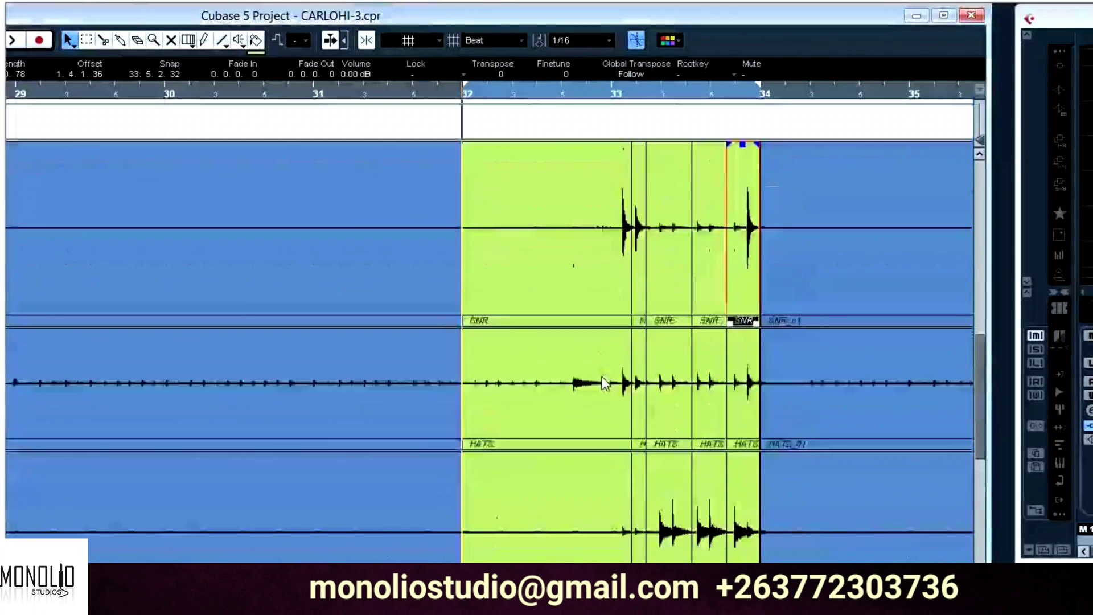
# Split the SNR event just before the first snare hit in bar 33 and mute the part preceding it.
pyautogui.rightClick(596, 290)
pyautogui.click(630, 290)
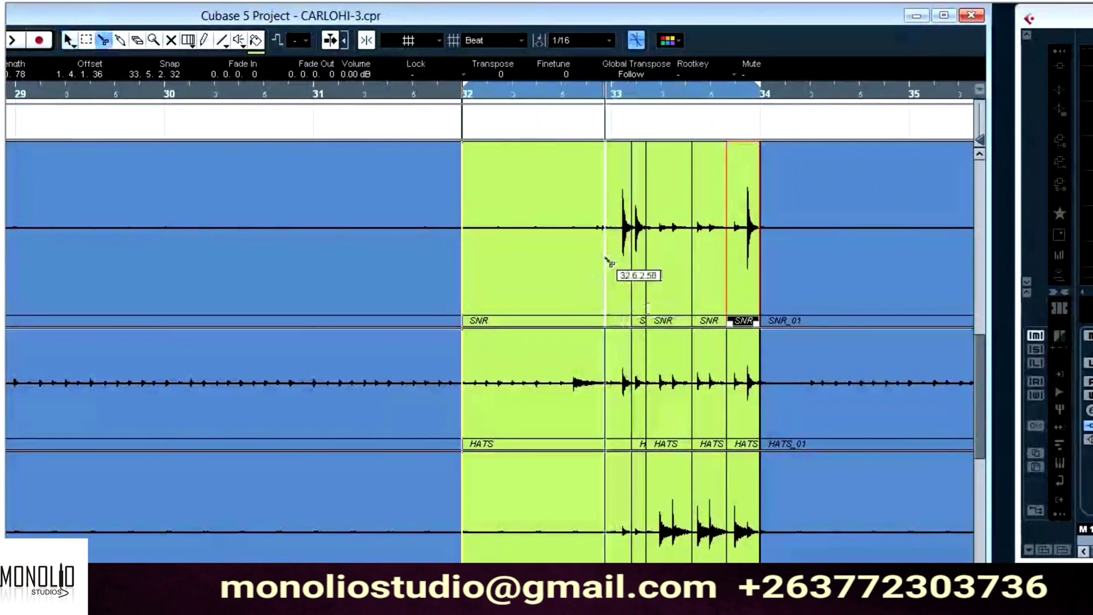
pyautogui.rightClick(623, 256)
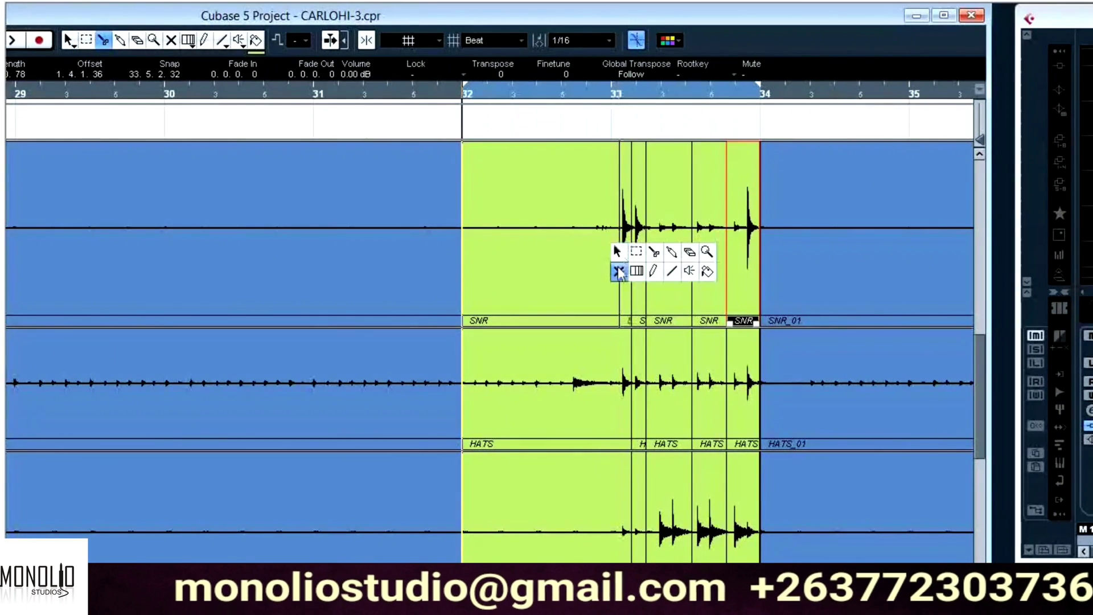
pyautogui.click(619, 268)
pyautogui.click(588, 244)
# Split the HATS event just before the hit near 32.5.1.60 and mute the part preceding it.
pyautogui.scroll(-2, 588, 267)
pyautogui.rightClick(556, 286)
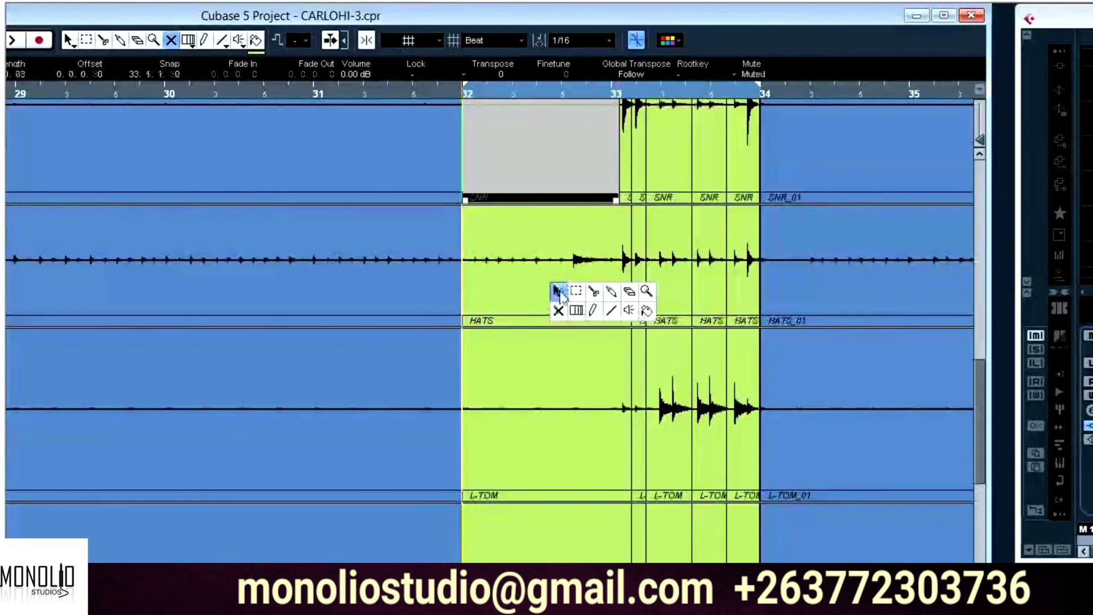
pyautogui.click(592, 290)
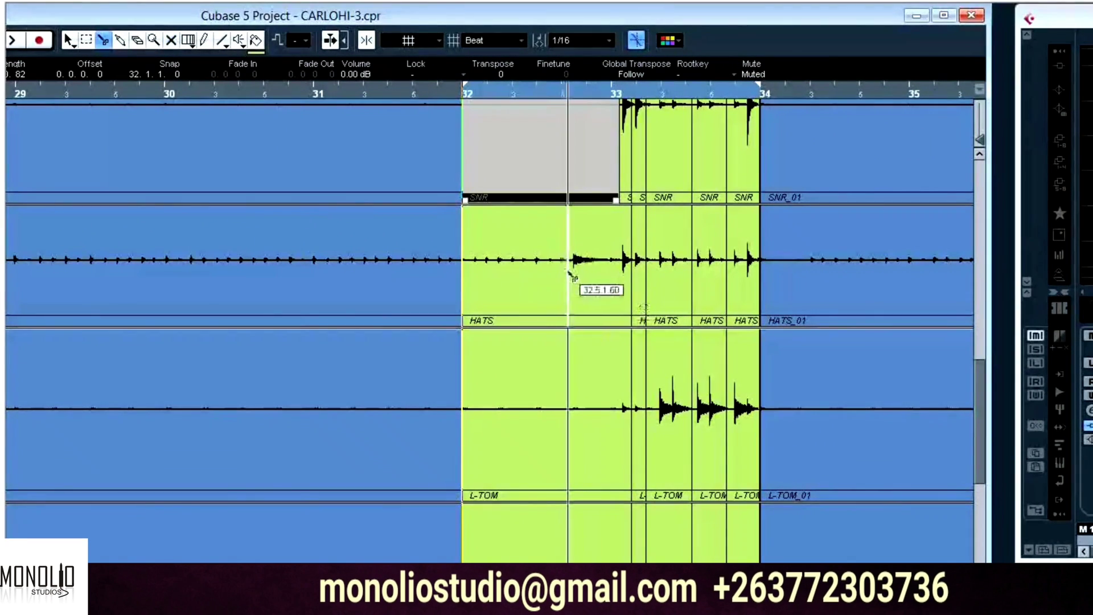
pyautogui.click(569, 269)
pyautogui.rightClick(567, 272)
pyautogui.click(570, 281)
pyautogui.click(543, 268)
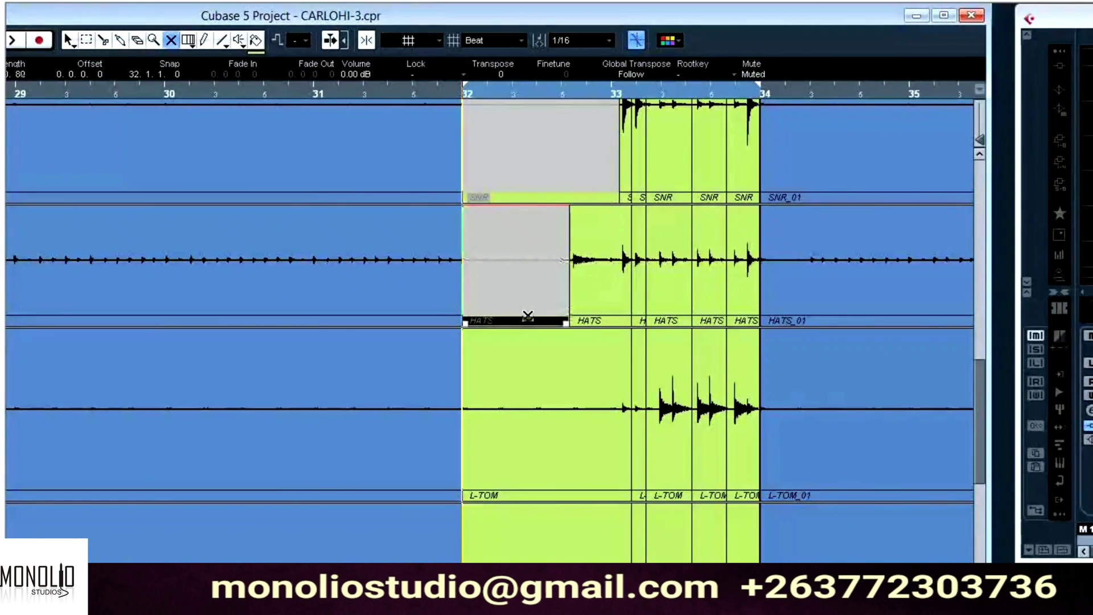
# Mute the slices starting at bar 32 on the L-TOM, R-TOM, O-H and KICK tracks.
pyautogui.scroll(-2, 530, 340)
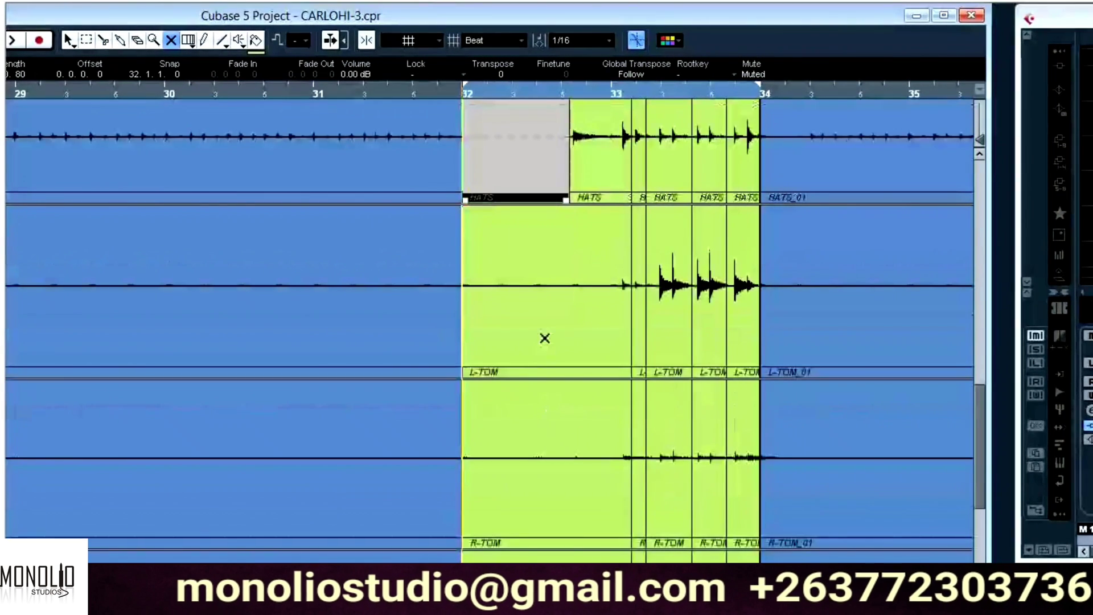
pyautogui.click(542, 344)
pyautogui.click(556, 423)
pyautogui.scroll(-3, 557, 424)
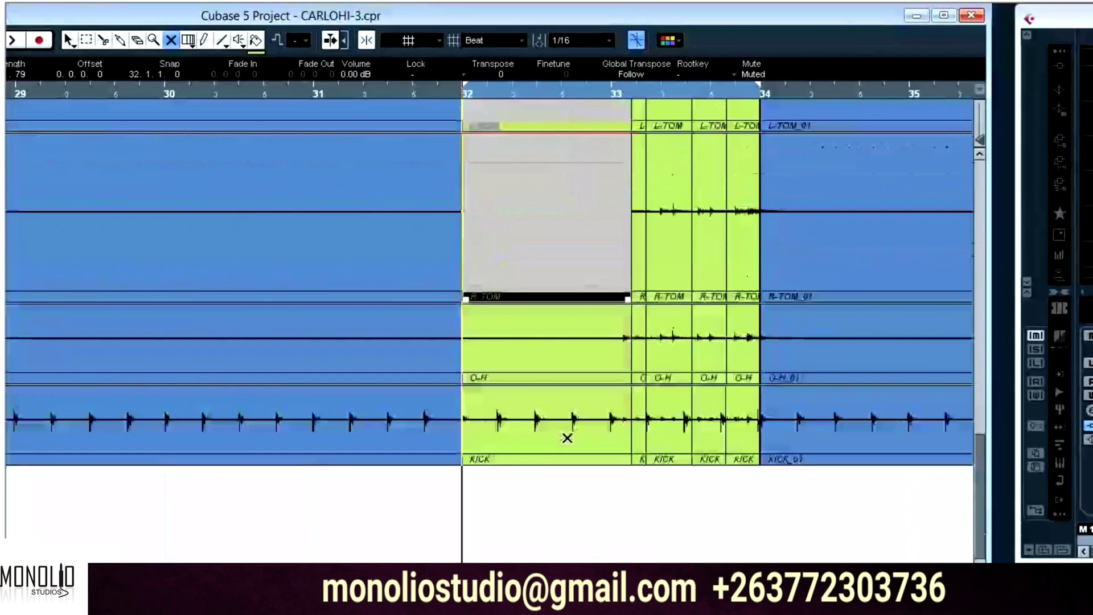
pyautogui.click(556, 357)
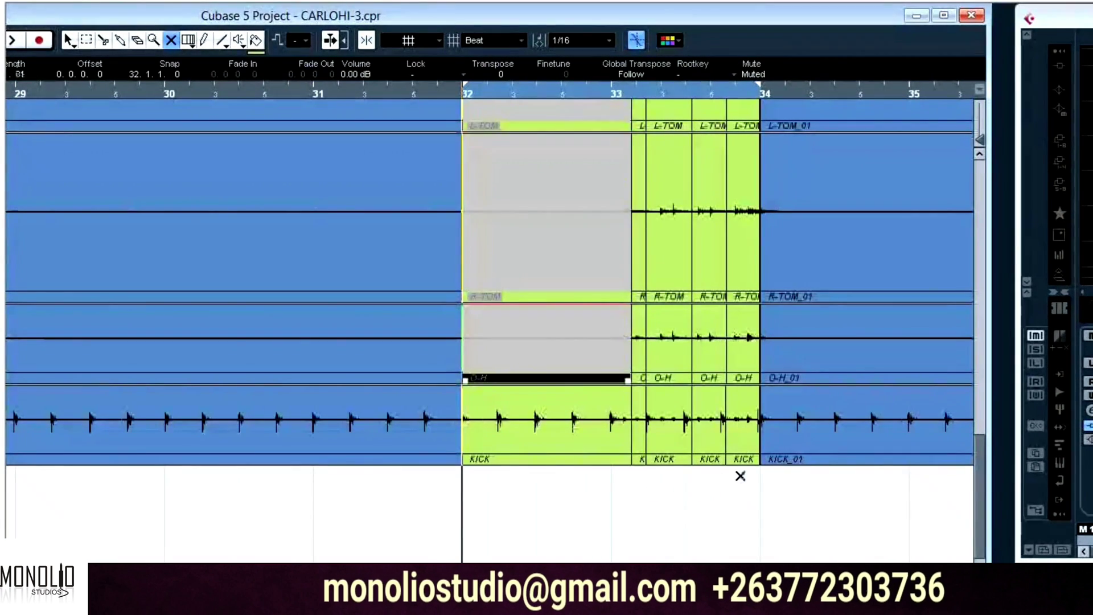
pyautogui.moveTo(740, 475); pyautogui.dragTo(566, 456)
# Return to the Object Selection tool and play the edited fill from bar 32 to check how it sounds.
pyautogui.scroll(3, 586, 479)
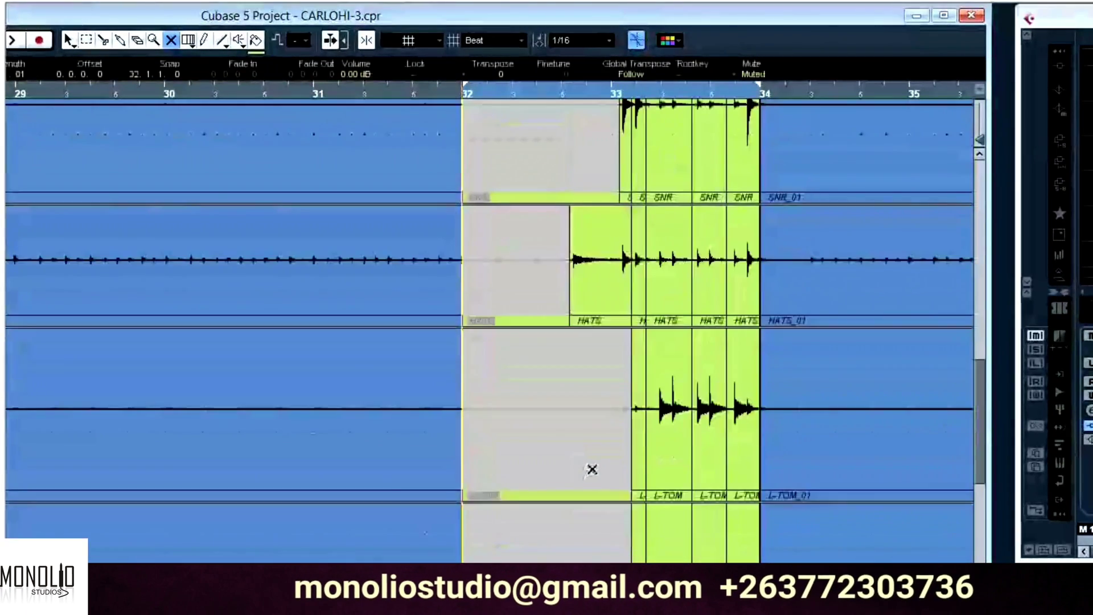
pyautogui.press('1')
pyautogui.scroll(1, 592, 469)
pyautogui.scroll(-2, 593, 451)
pyautogui.scroll(2, 596, 437)
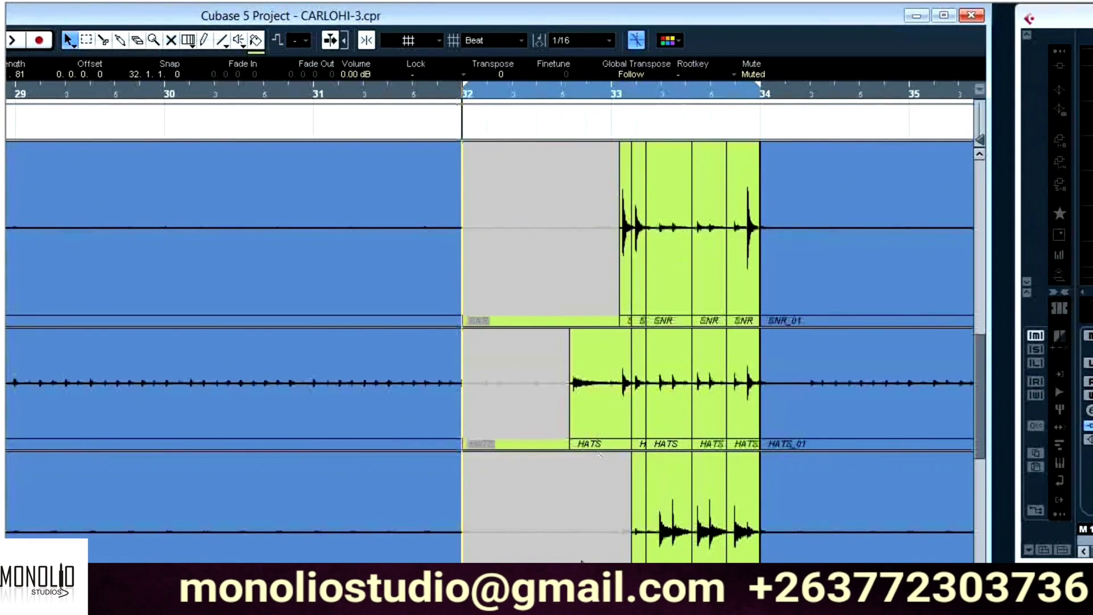
pyautogui.press('h')
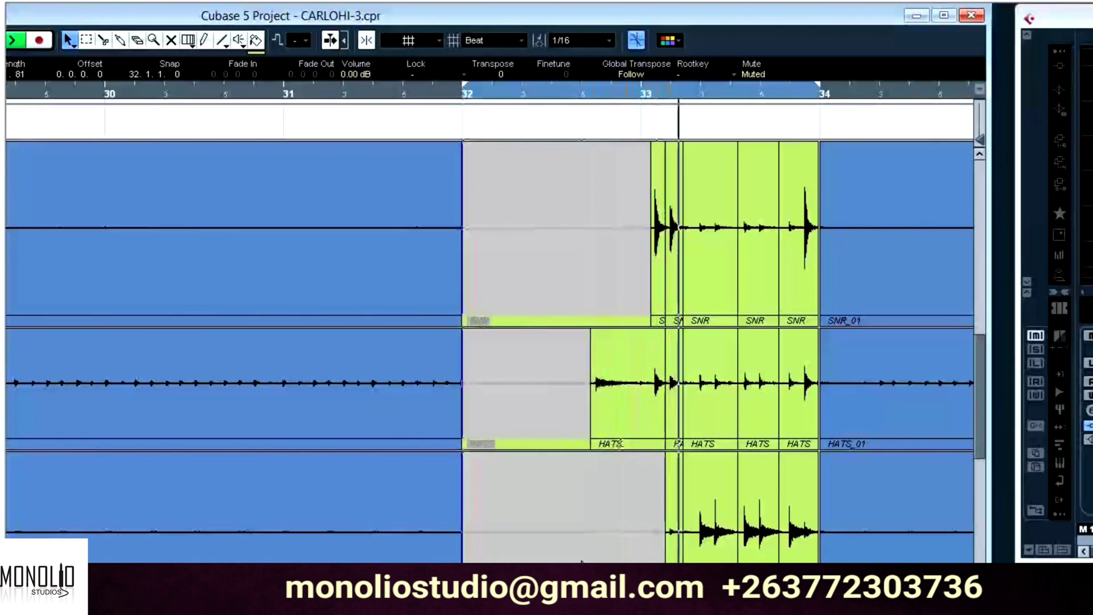
pyautogui.press('space')
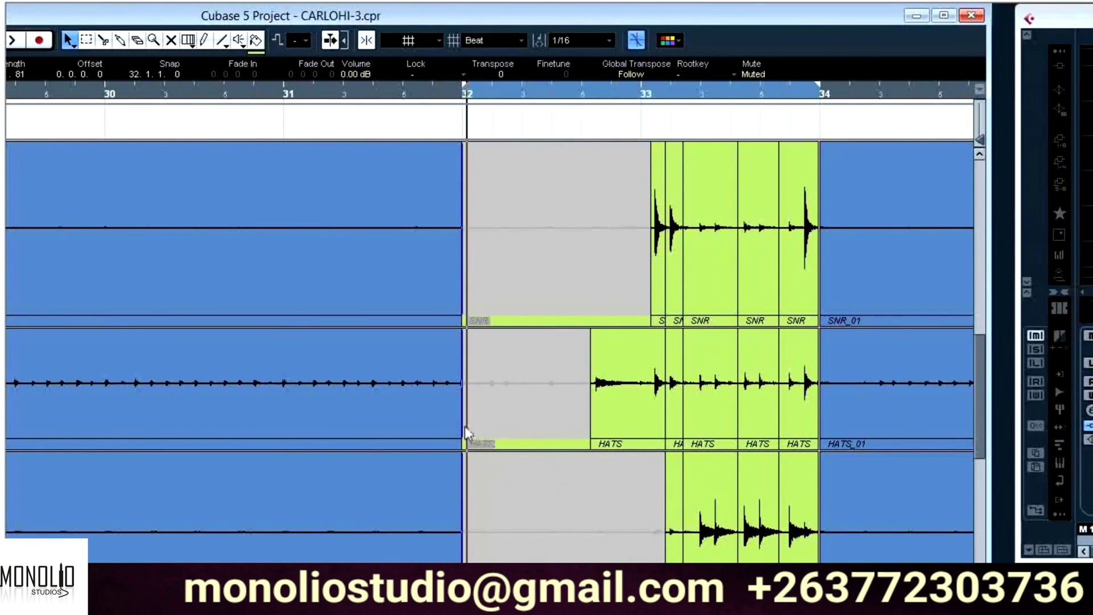
# Start an audio mixdown export of the fill and set the file format to Wave File.
pyautogui.click(18, 6)
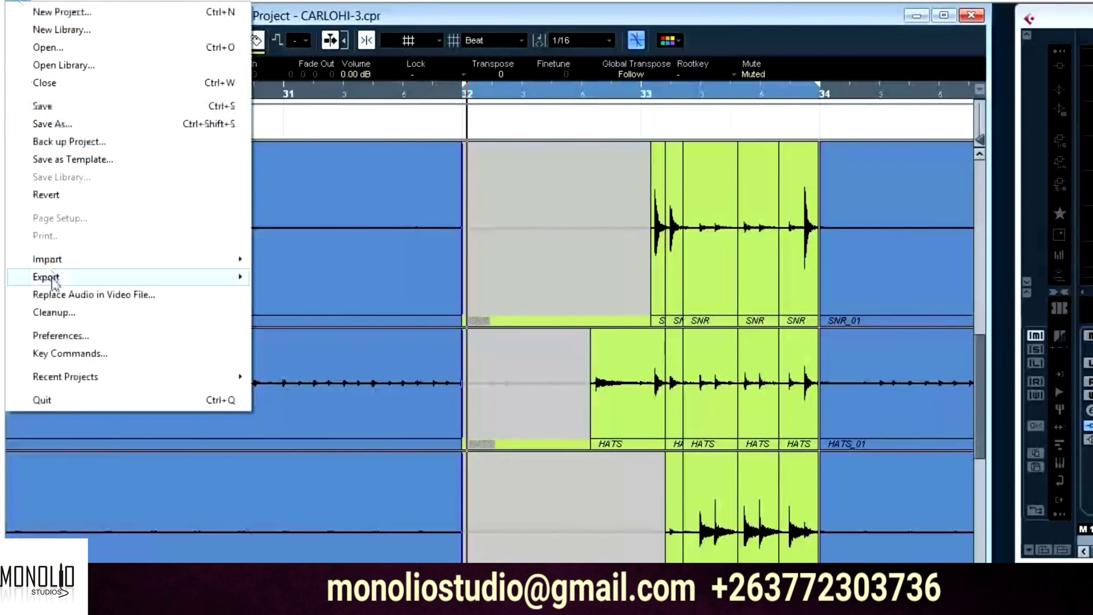
pyautogui.moveTo(54, 281)
pyautogui.click(311, 313)
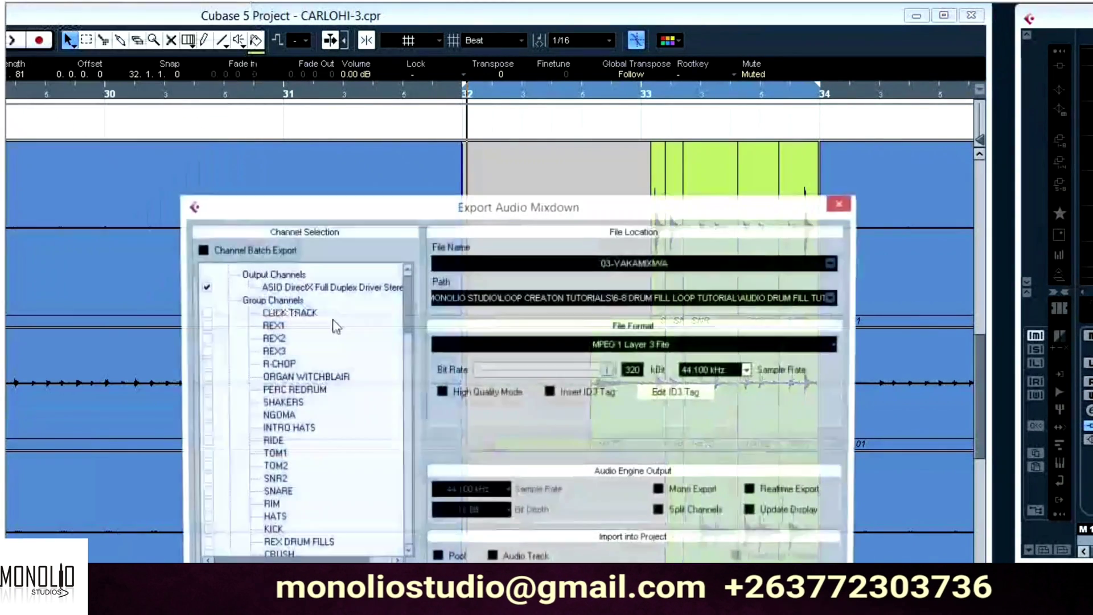
pyautogui.click(528, 341)
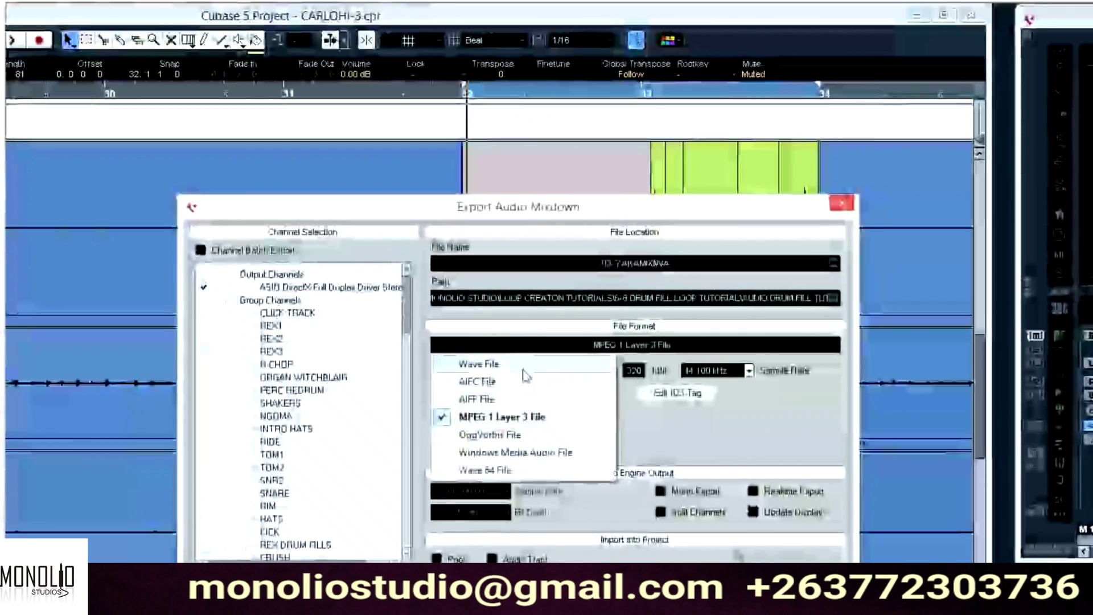
pyautogui.click(478, 361)
# Set the export location to the Desktop with the file name LOOP RA MONO and run the export.
pyautogui.click(524, 302)
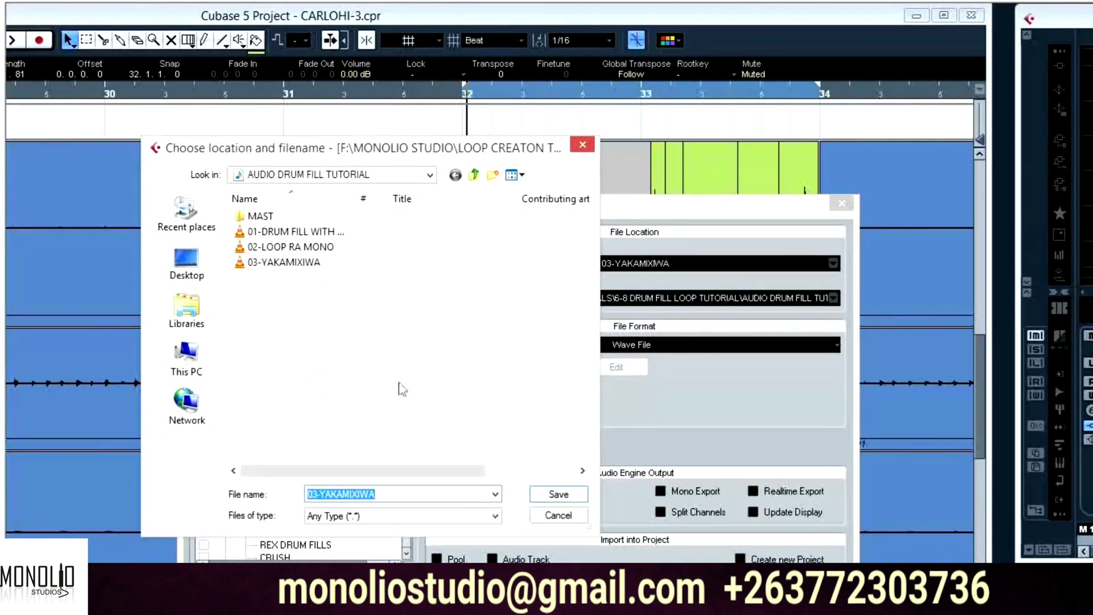
pyautogui.click(171, 279)
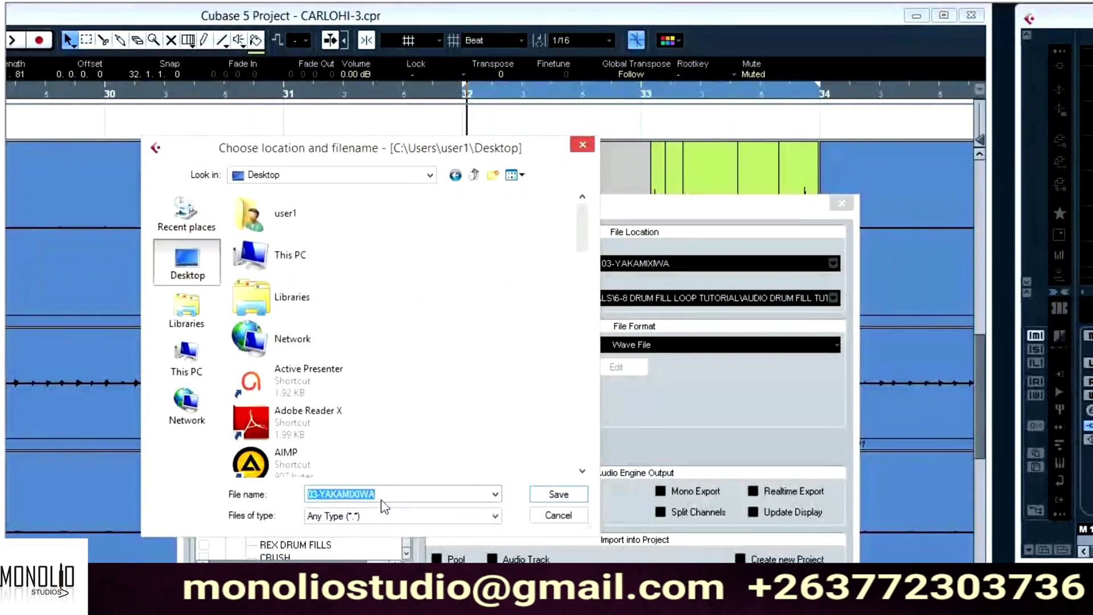
pyautogui.write('LOOP')
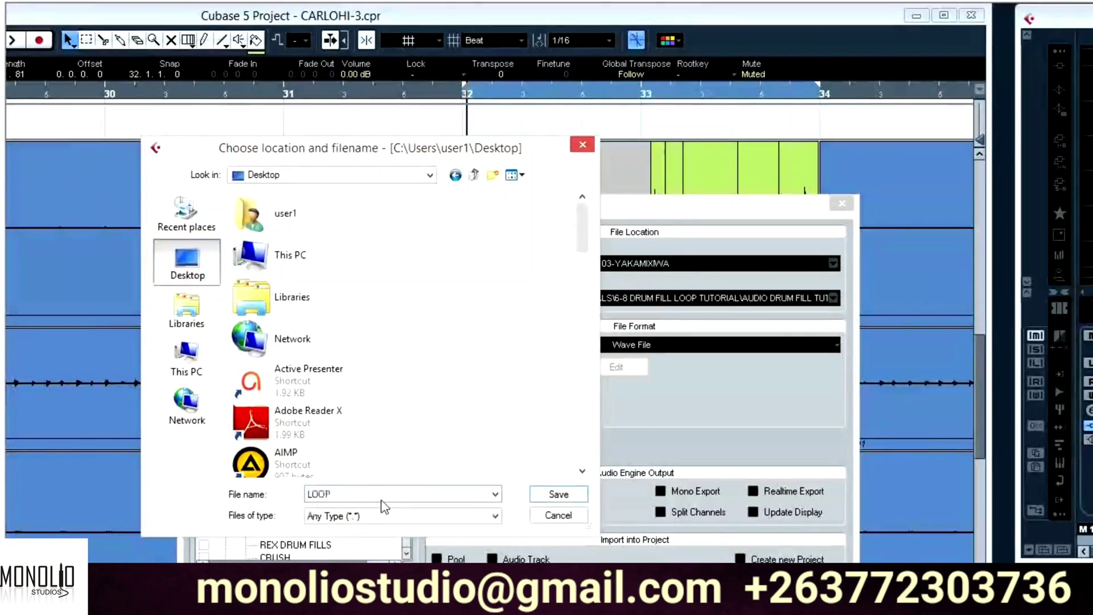
pyautogui.write(' RA M')
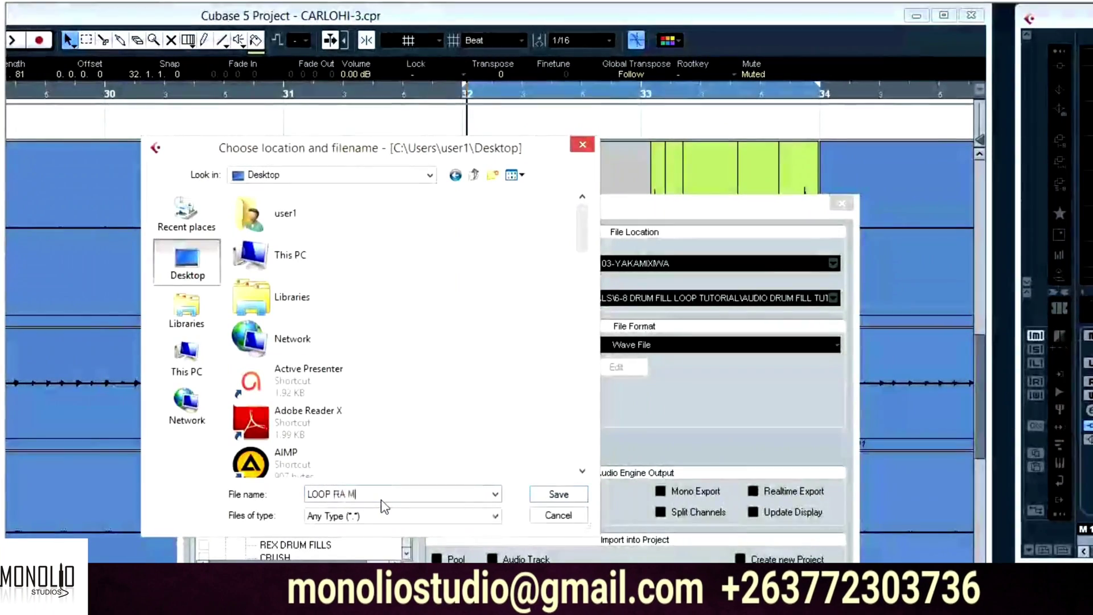
pyautogui.write('ONO')
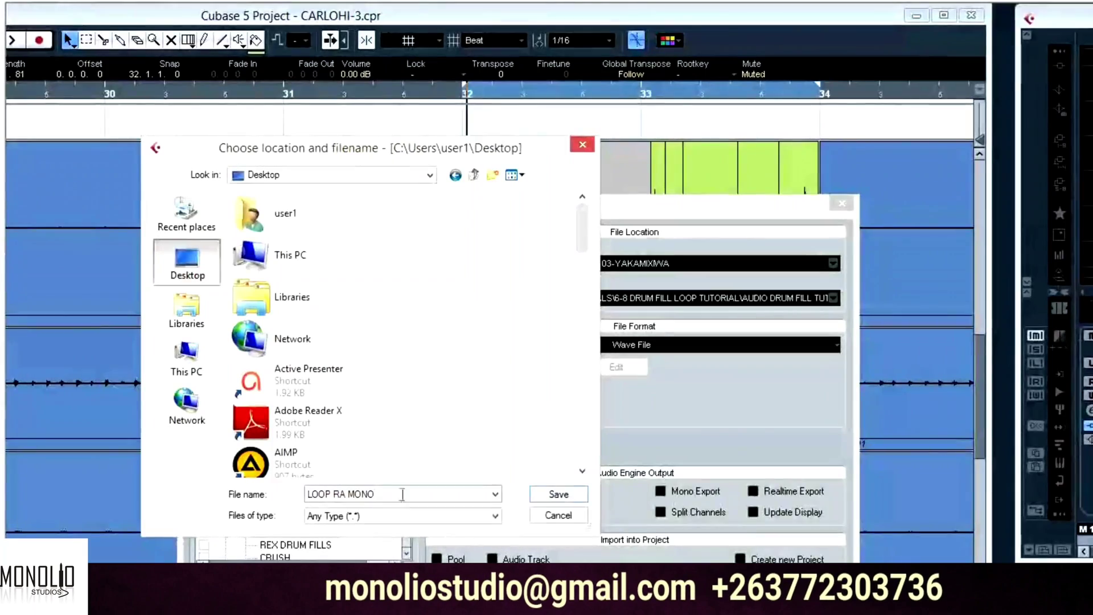
pyautogui.click(558, 494)
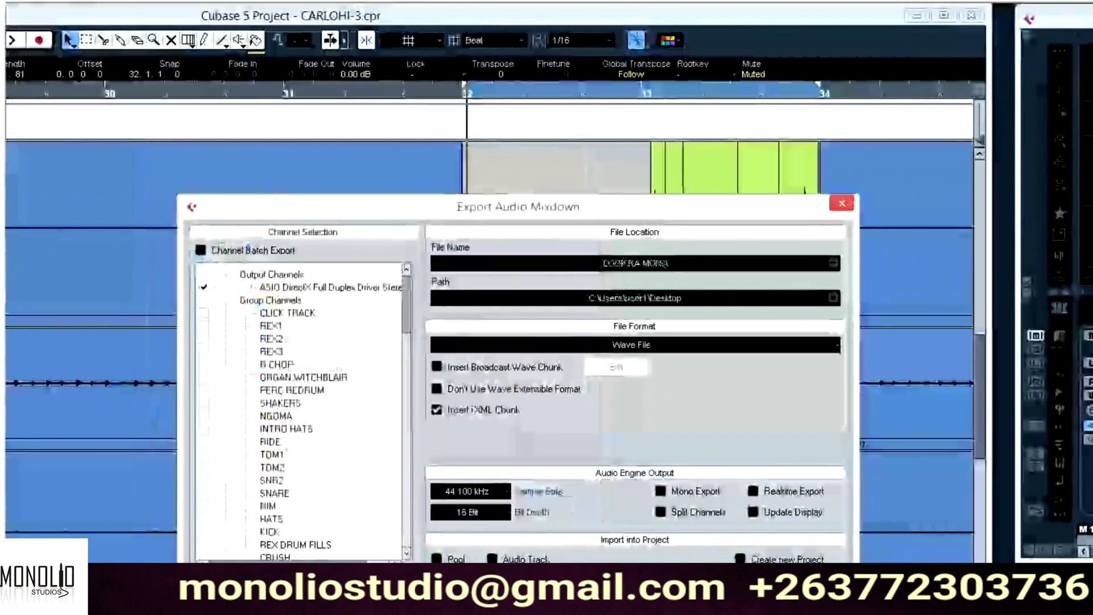
pyautogui.press('Return')
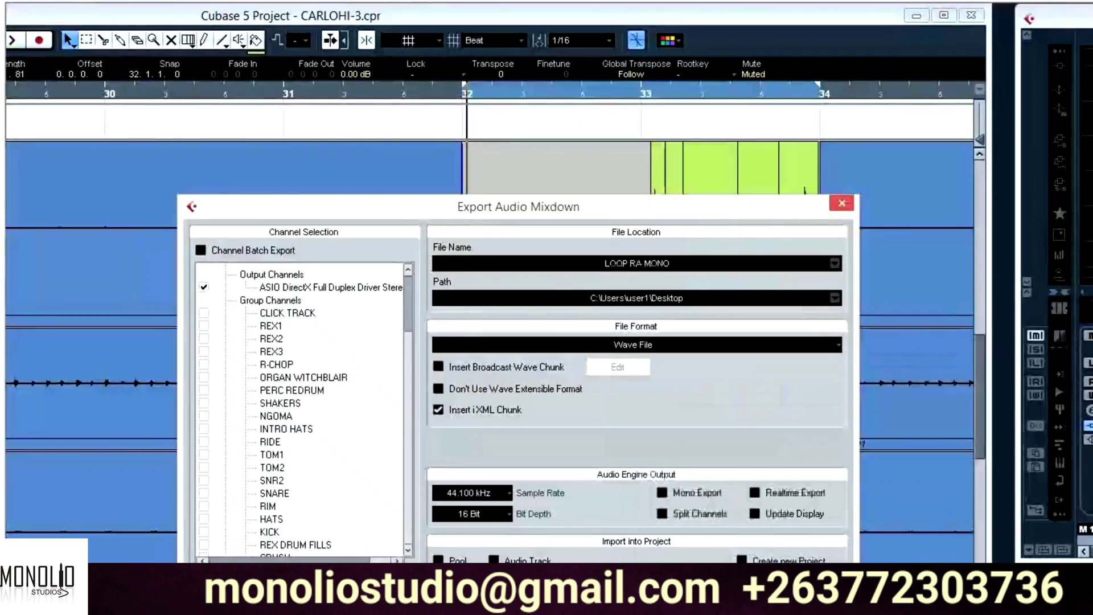
pyautogui.click(811, 591)
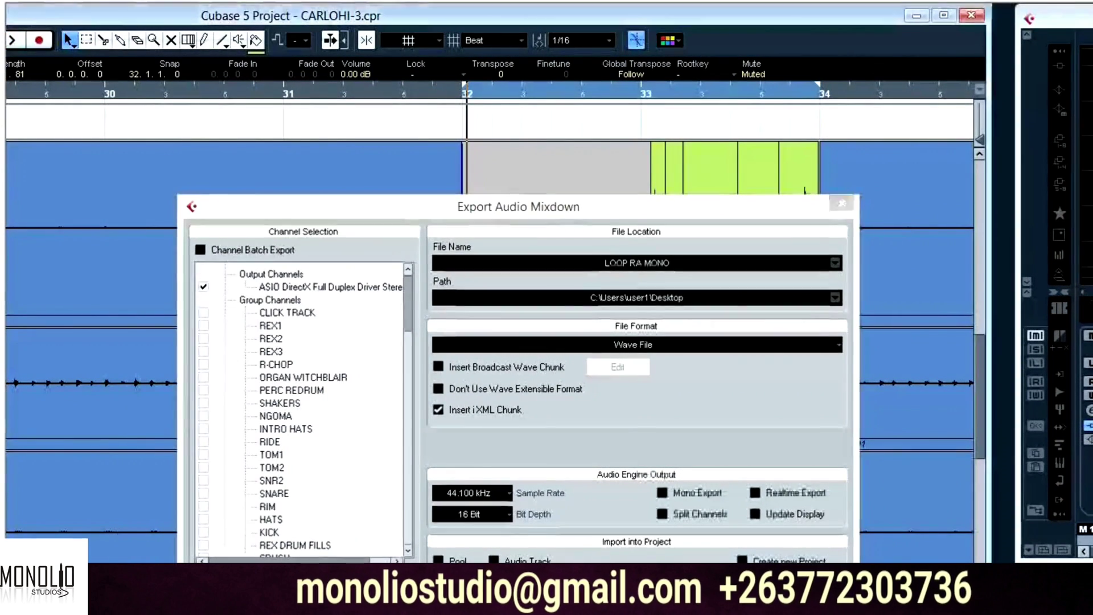
# Survey the sliced drum fills and muted sections across the whole arrangement.
pyautogui.press('g')
pyautogui.press('g')
pyautogui.press('g')
pyautogui.press('g')
pyautogui.press('g')
pyautogui.press('g')
pyautogui.press('g')
pyautogui.press('g')
pyautogui.press('g')
pyautogui.press('g')
pyautogui.press('g')
pyautogui.press('g')
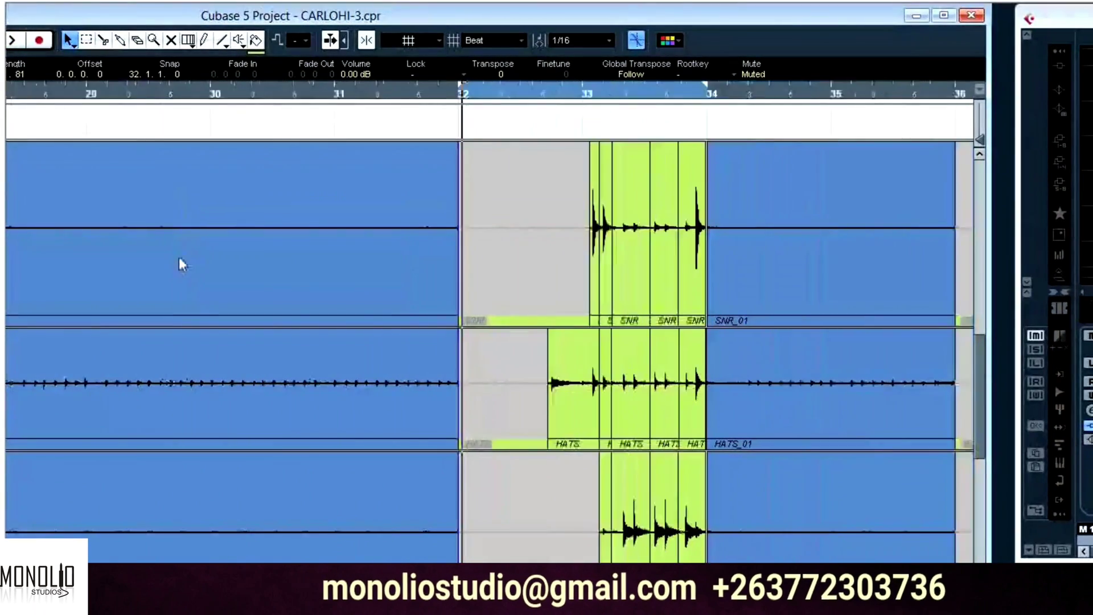
pyautogui.press('g')
pyautogui.press('g')
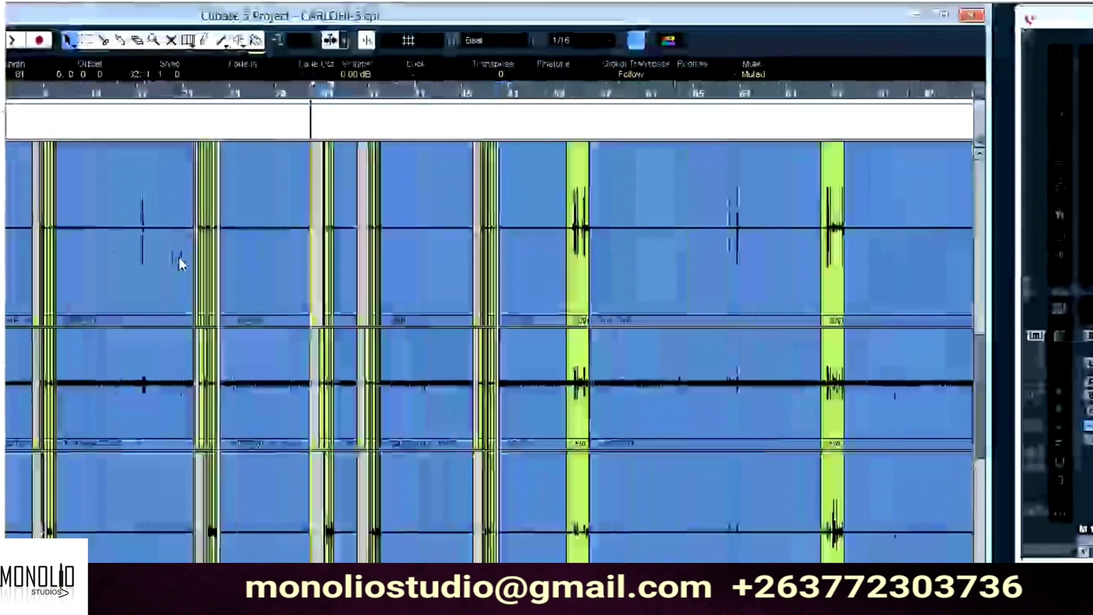
# Close the CARLOHI-3 project without saving it and decline deleting the newly created files.
pyautogui.click(17, 2)
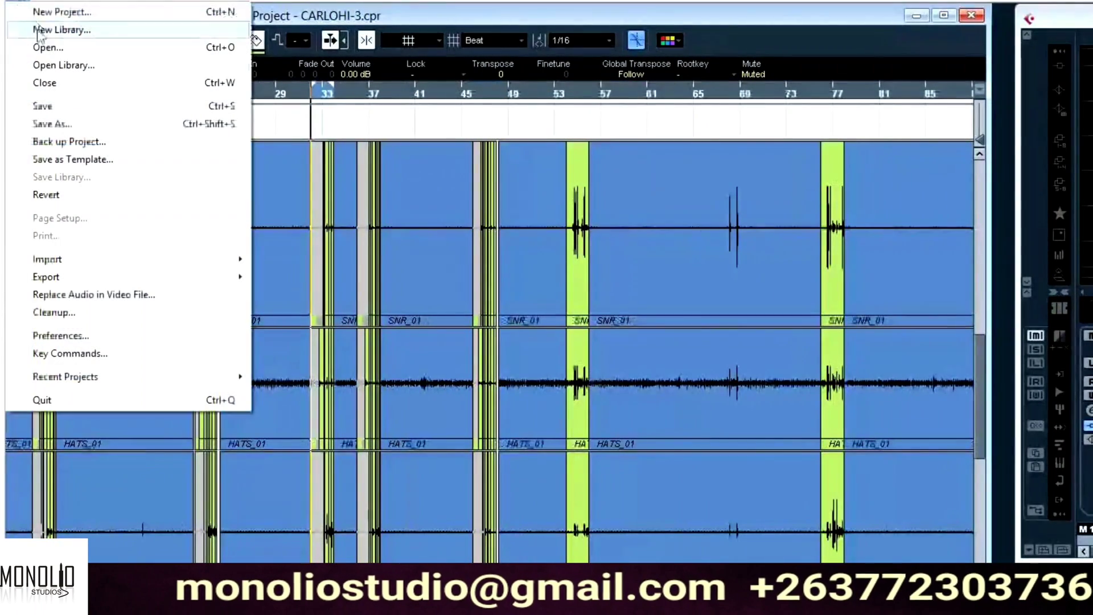
pyautogui.click(55, 87)
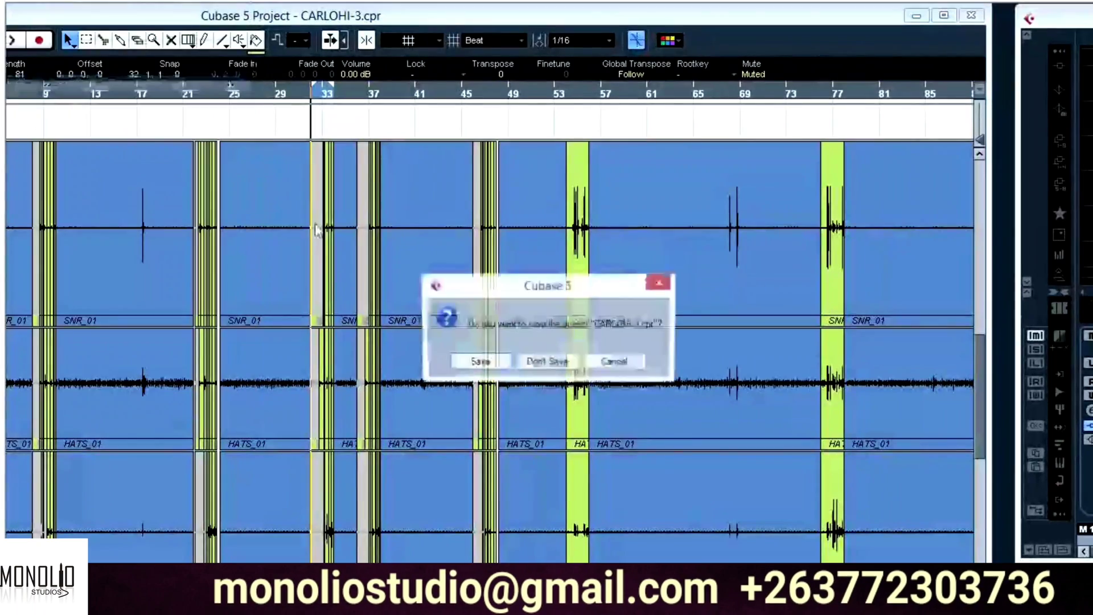
pyautogui.click(560, 367)
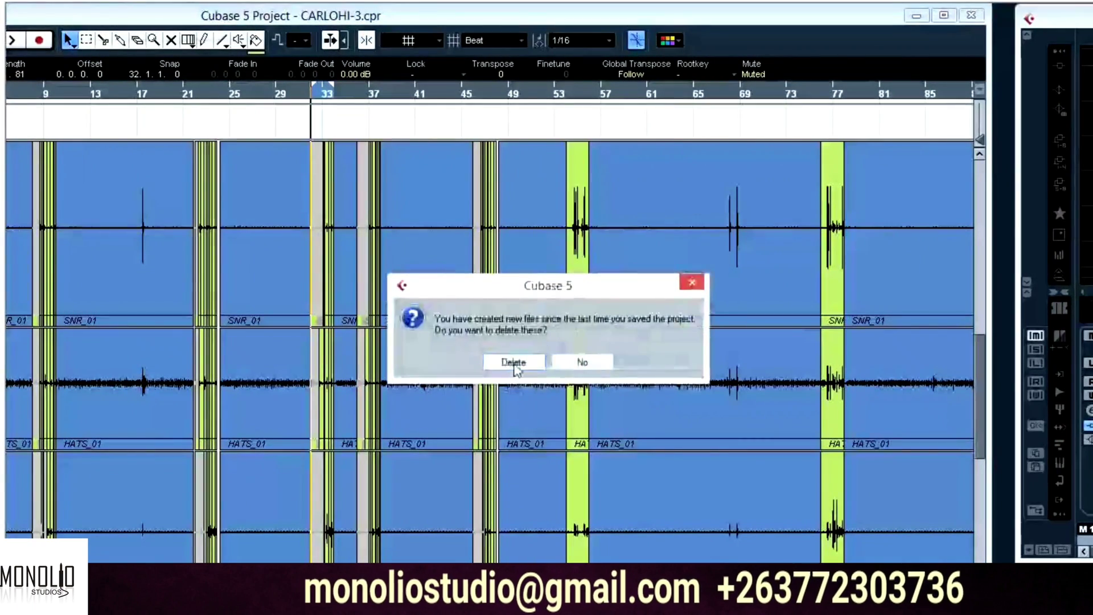
pyautogui.click(592, 373)
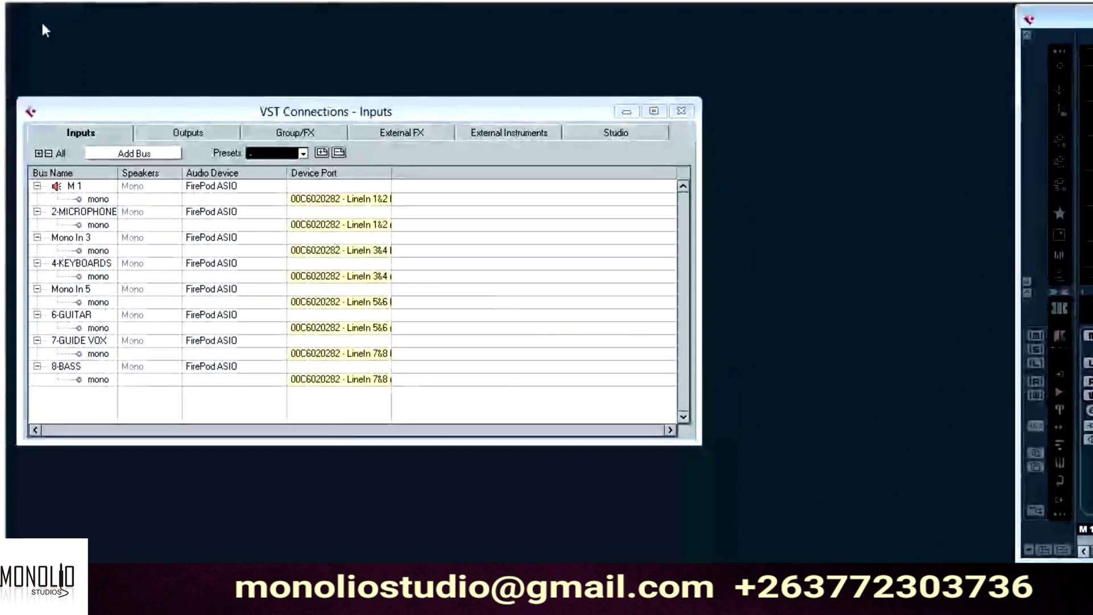
# Open the recent project 095 6-8 TRACK.cpr and accept the missing ports as unmapped.
pyautogui.click(20, 7)
pyautogui.moveTo(155, 384)
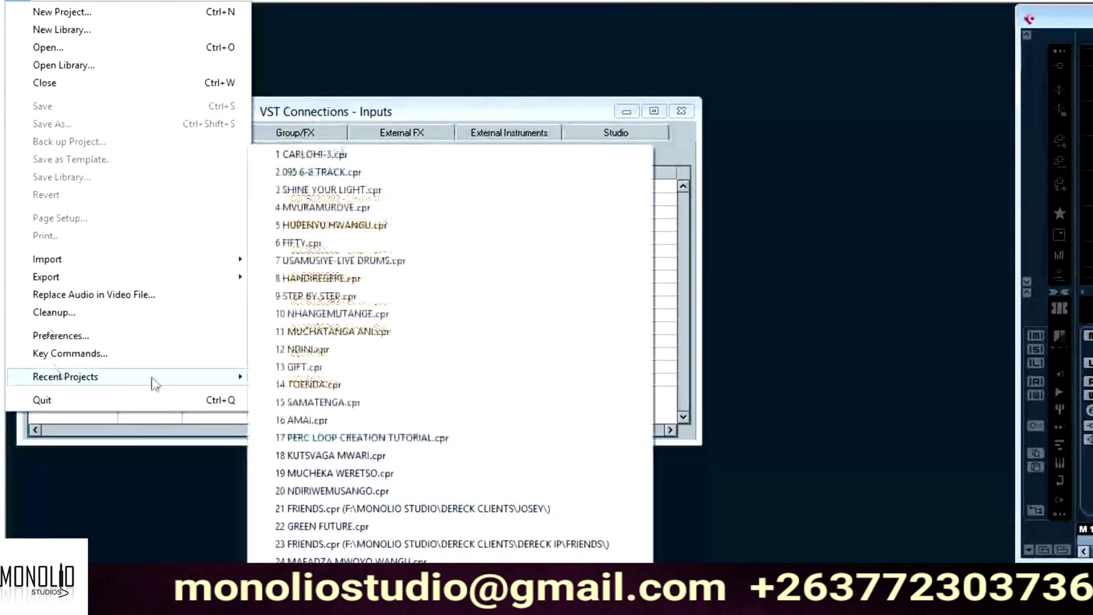
pyautogui.click(344, 173)
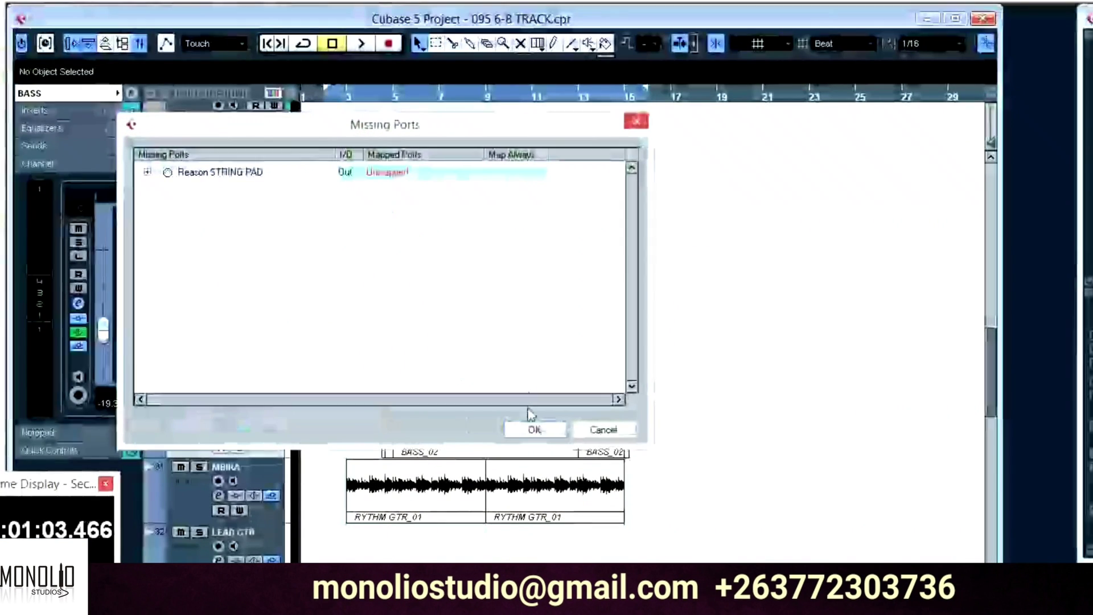
pyautogui.click(534, 430)
# Select the empty WAVE DRUM FILL track and place the project cursor at bar 3.
pyautogui.click(268, 338)
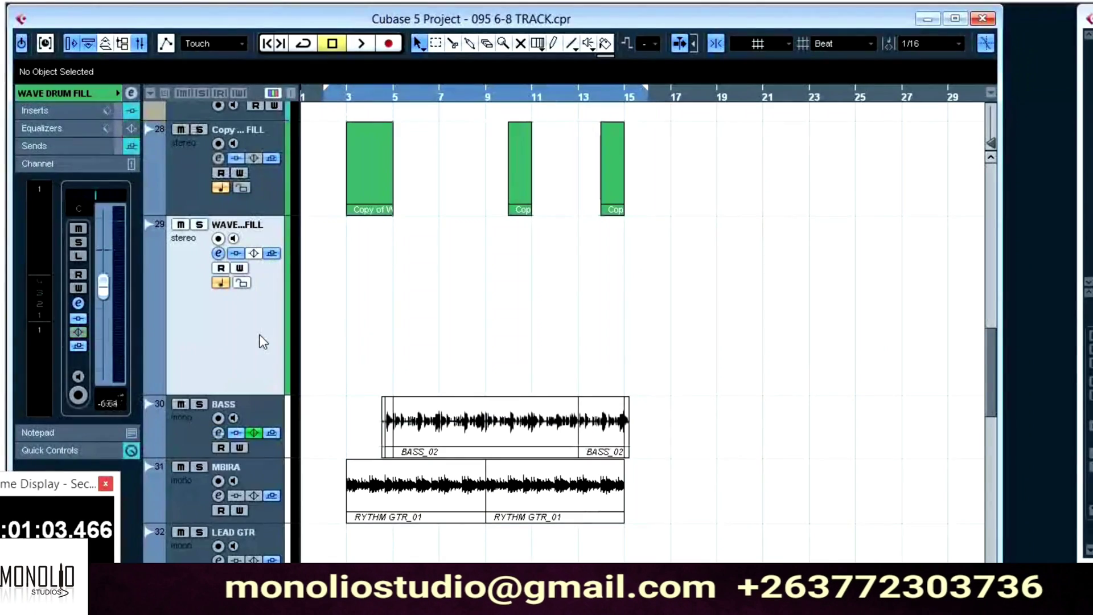
pyautogui.press('h')
pyautogui.press('h')
pyautogui.press('h')
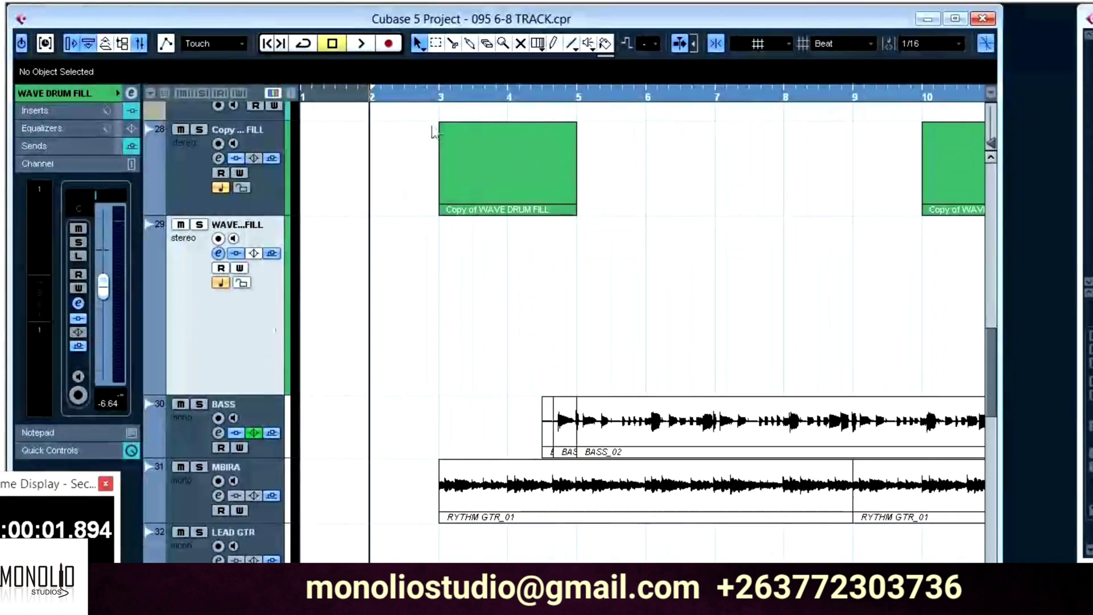
pyautogui.click(442, 99)
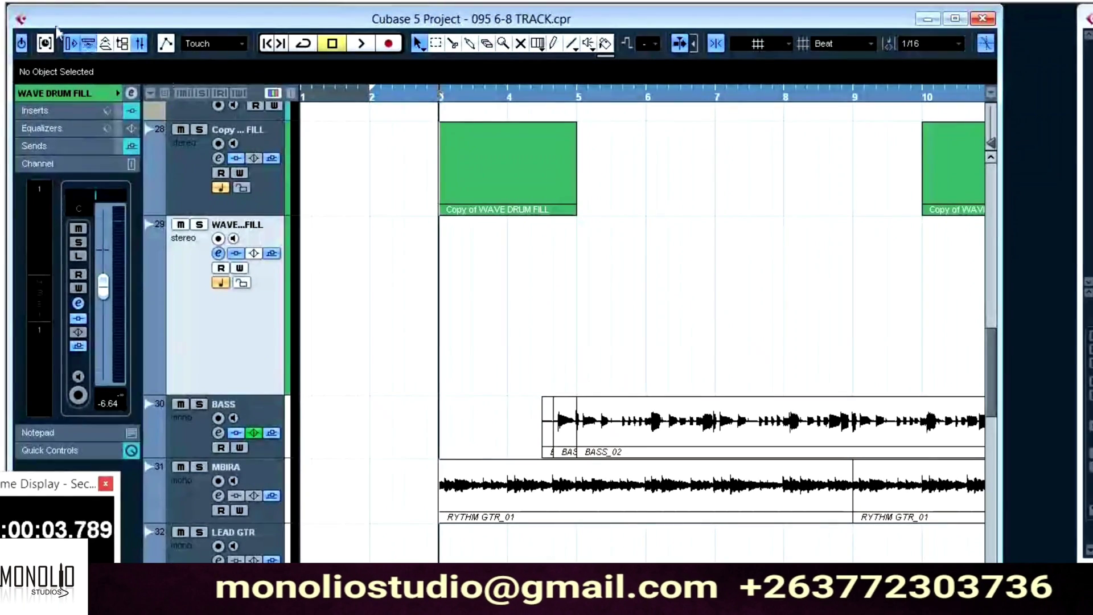
# Import the audio file LOOP RA MONO from the Desktop onto the WAVE DRUM FILL track at bar 3, keeping the default import options.
pyautogui.click(17, 4)
pyautogui.moveTo(96, 265)
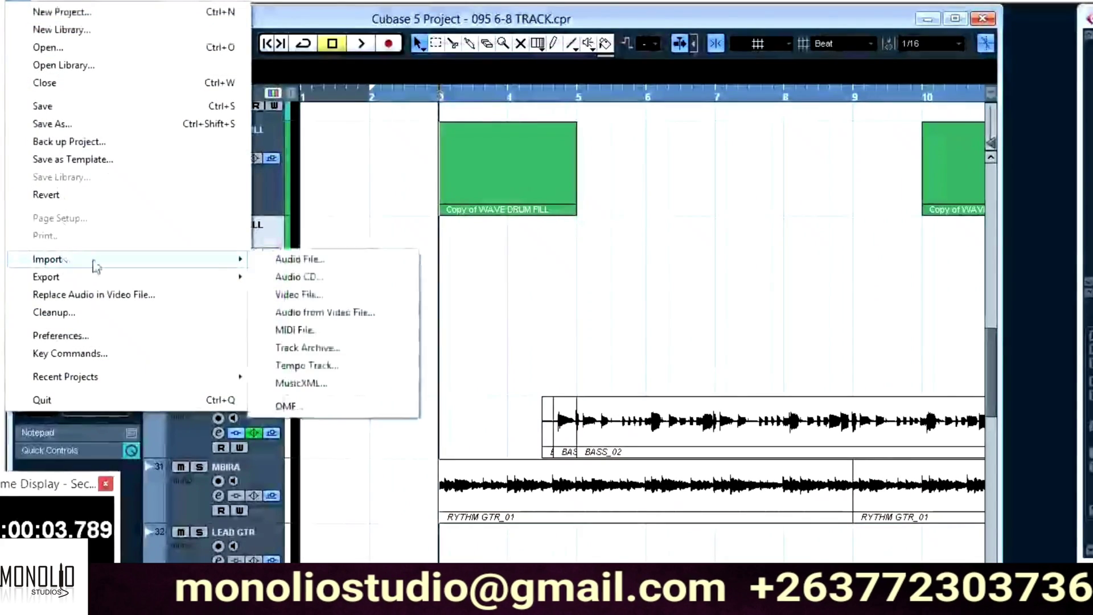
pyautogui.click(308, 259)
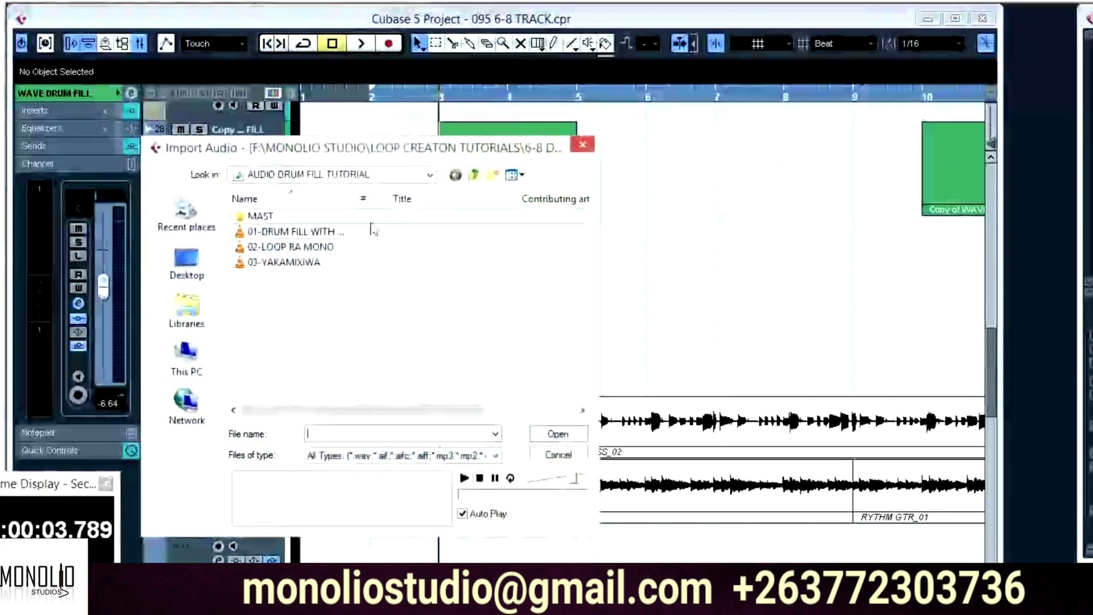
pyautogui.click(187, 262)
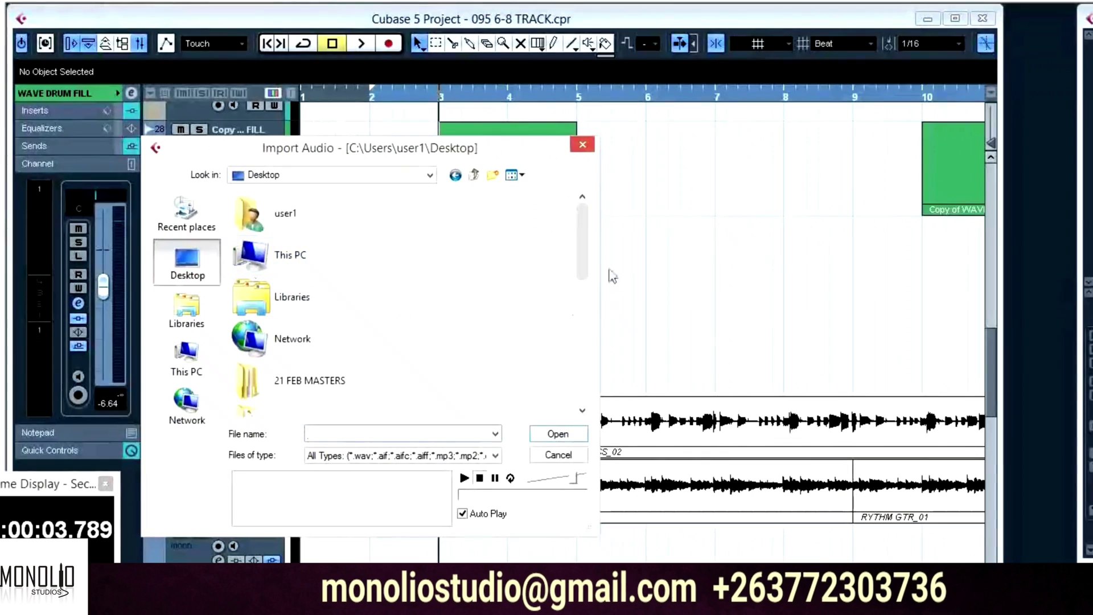
pyautogui.moveTo(582, 256); pyautogui.dragTo(576, 381)
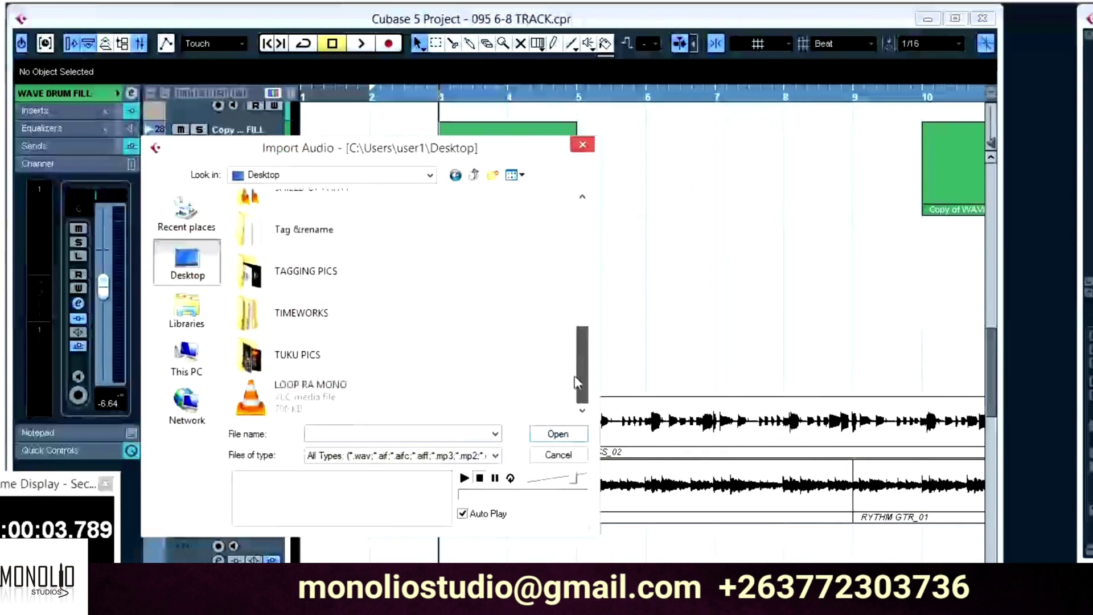
pyautogui.click(296, 399)
pyautogui.click(558, 436)
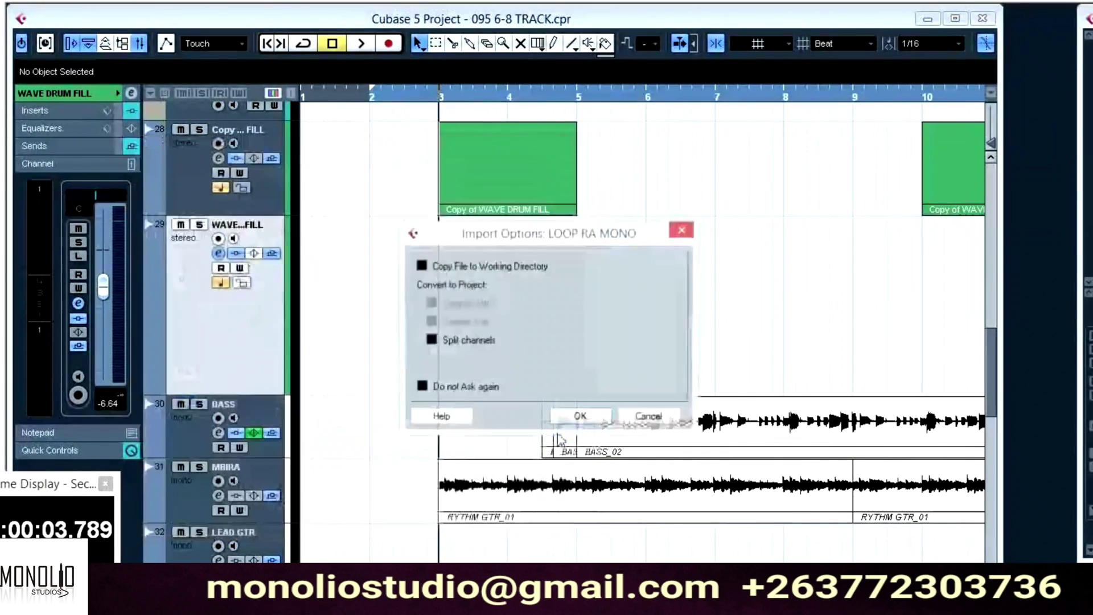
pyautogui.click(578, 414)
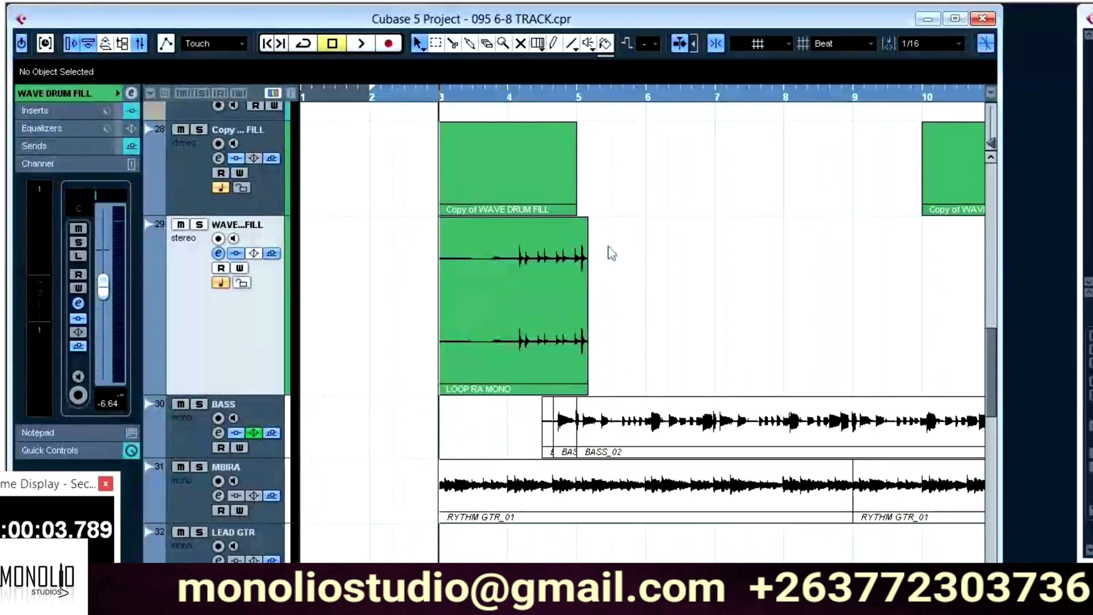
# Place the project cursor at bar 5 and examine the end of the imported LOOP RA MONO clip against it.
pyautogui.press('h')
pyautogui.press('h')
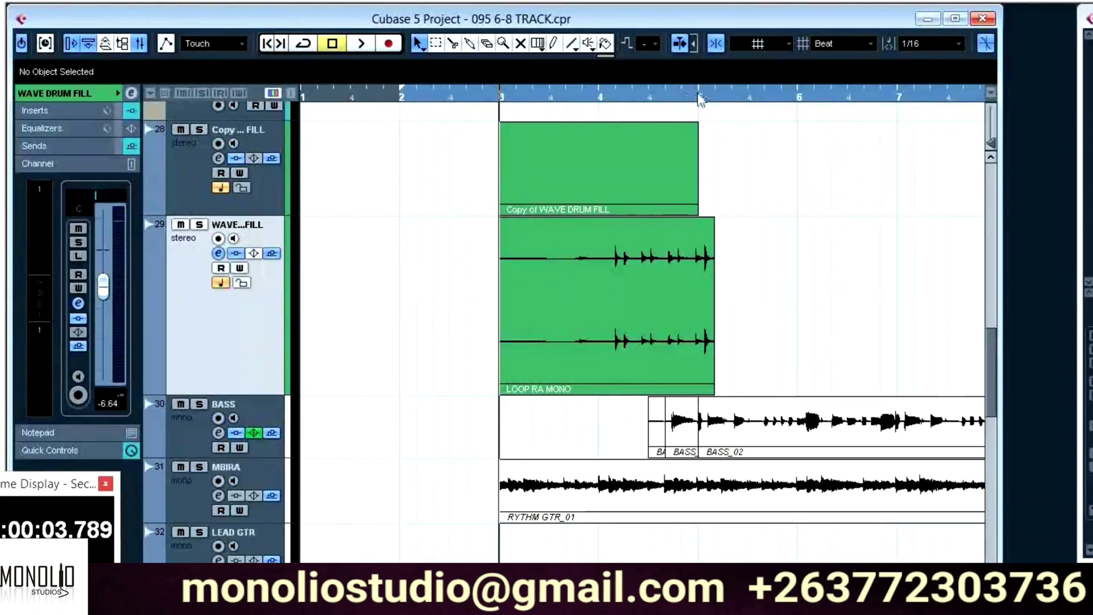
pyautogui.click(700, 98)
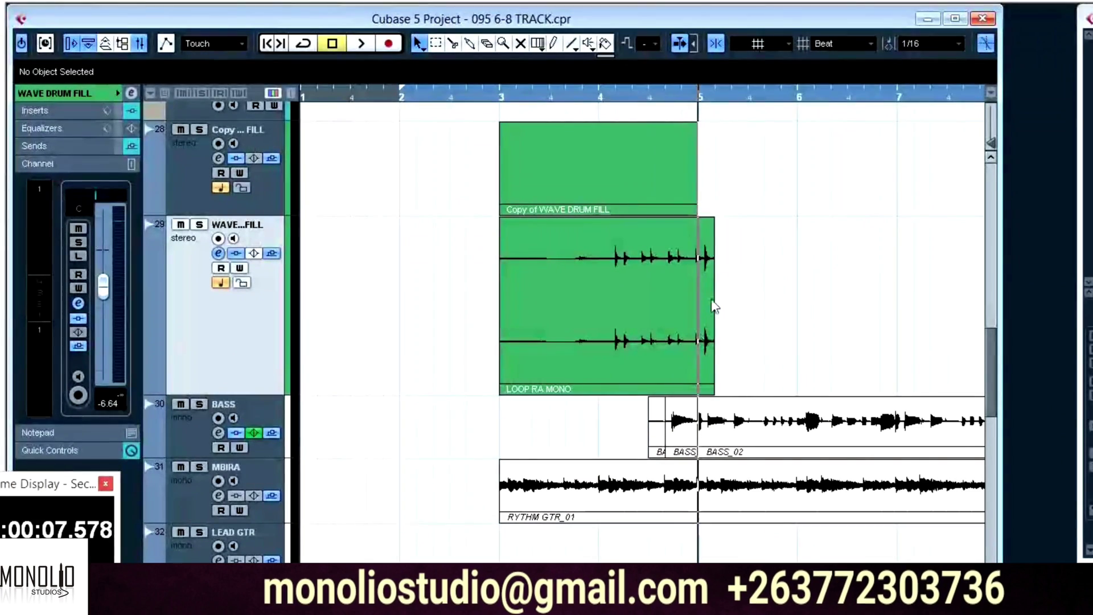
pyautogui.press('h')
pyautogui.press('h')
pyautogui.press('h')
pyautogui.press('h')
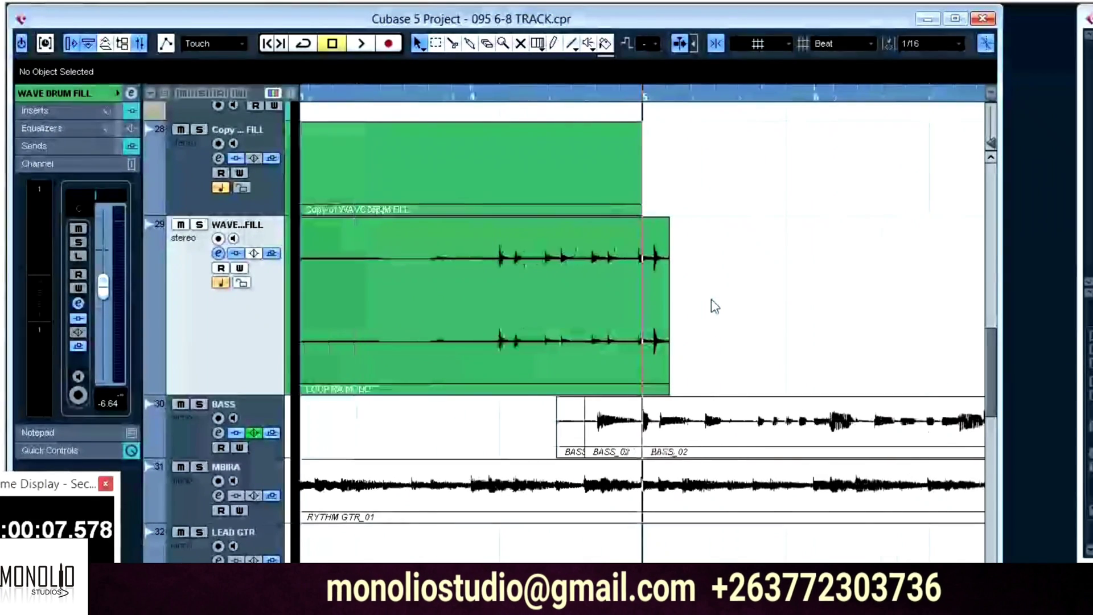
pyautogui.press('g')
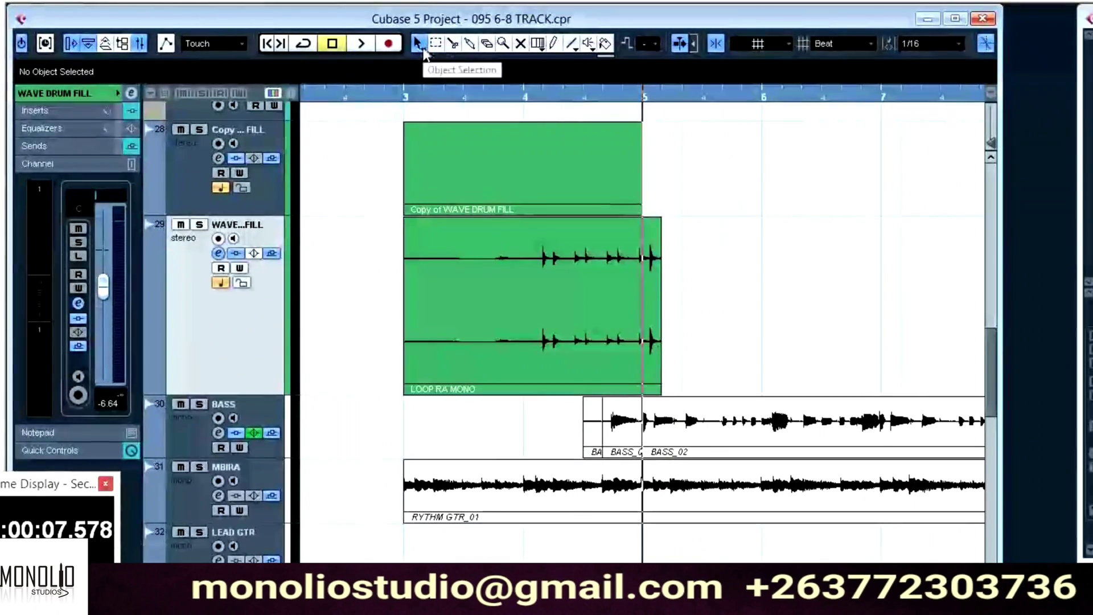
# Set the Object Selection tool to Sizing Applies Time Stretch and shrink the LOOP RA MONO clip to end at bar 5.
pyautogui.click(423, 50)
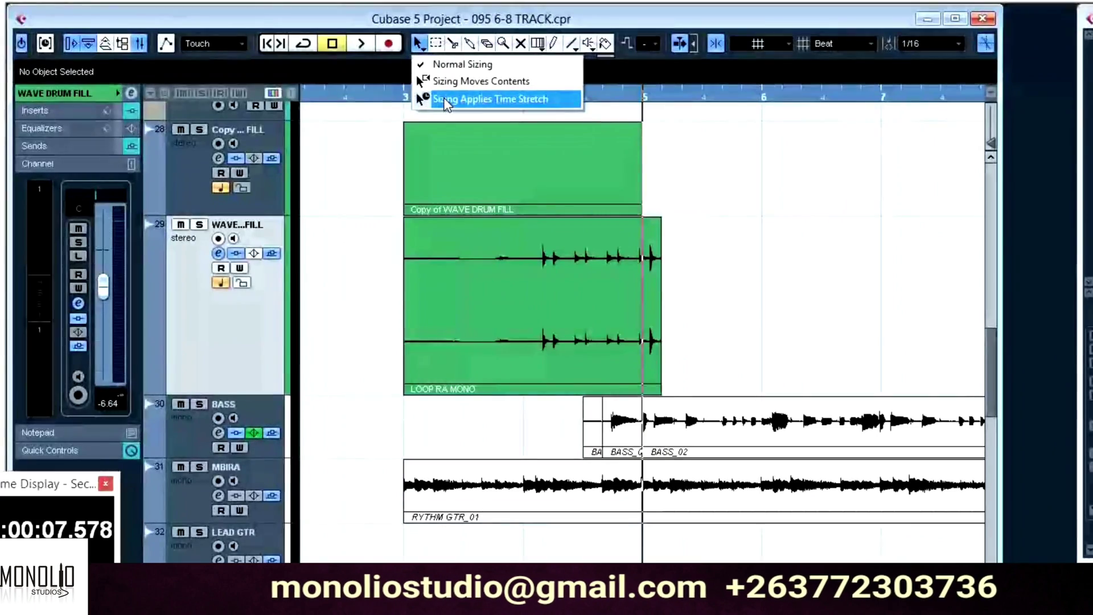
pyautogui.click(446, 100)
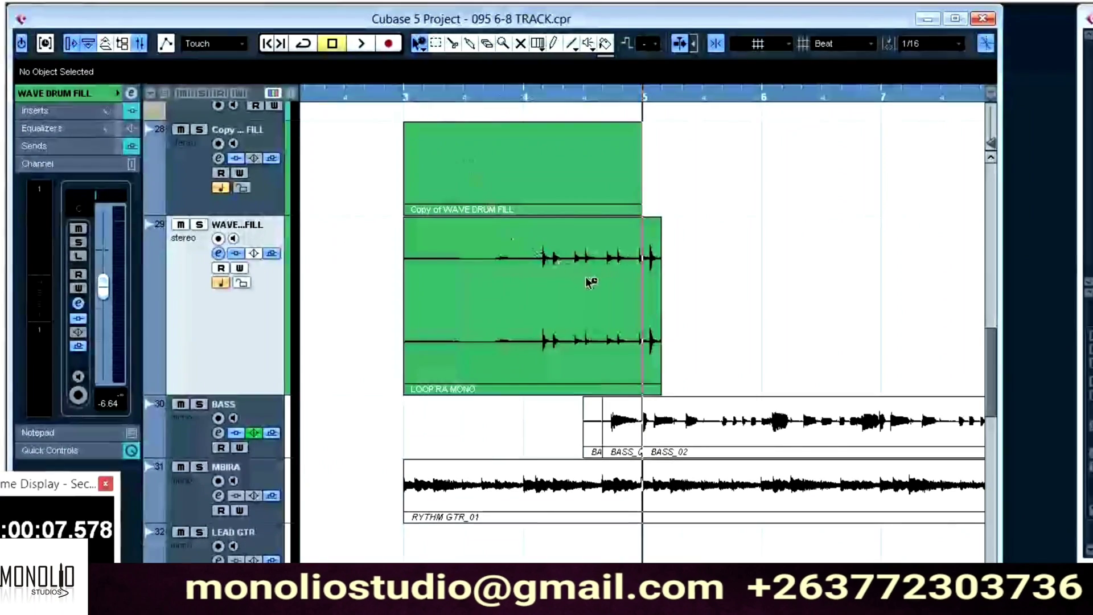
pyautogui.click(641, 332)
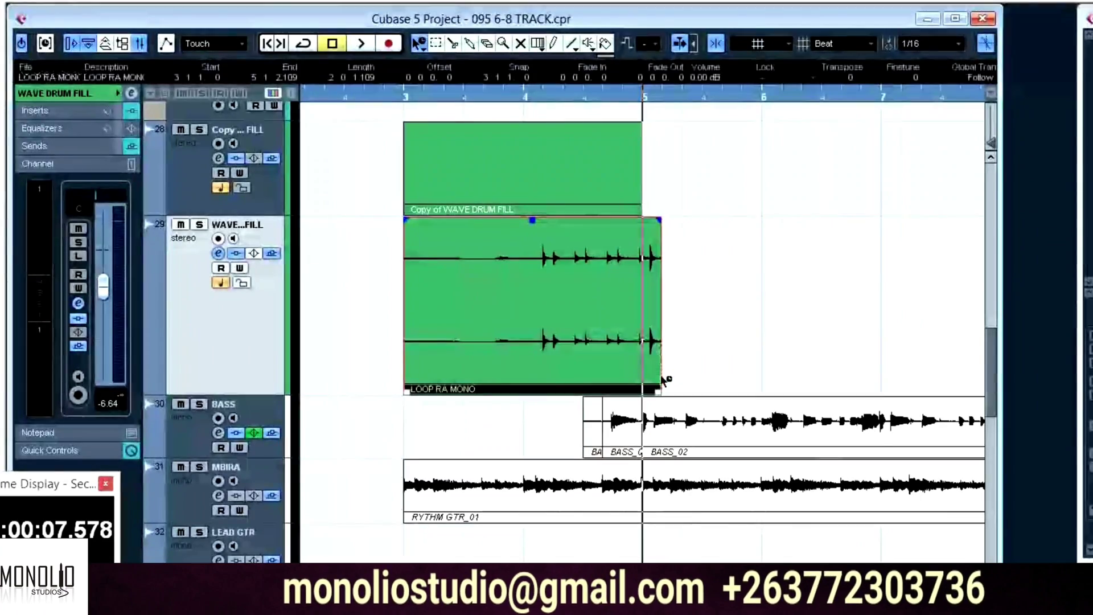
pyautogui.moveTo(660, 391); pyautogui.dragTo(663, 395)
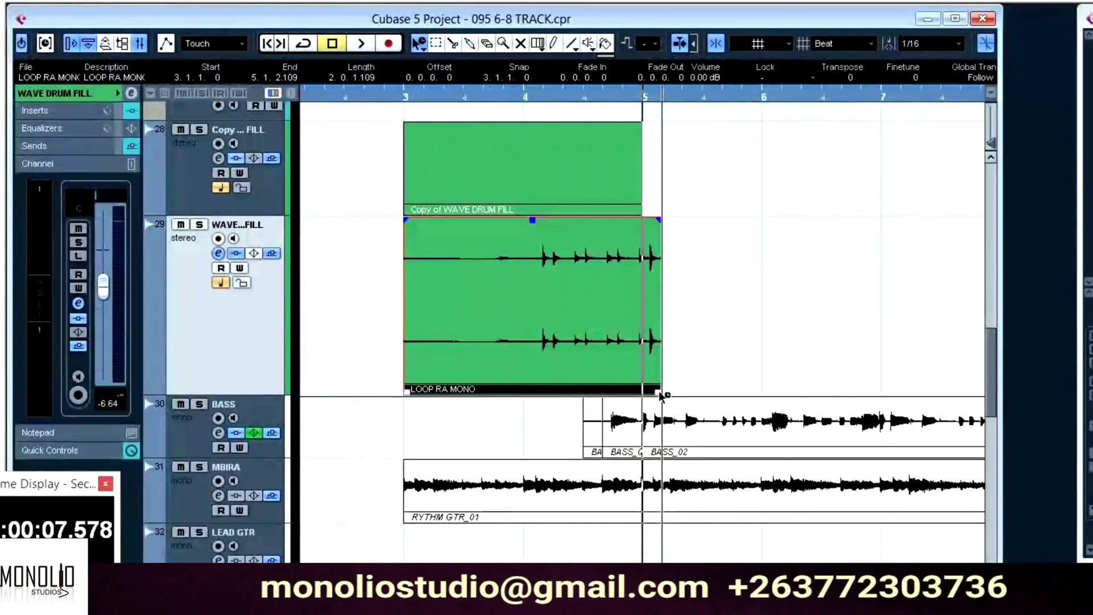
pyautogui.moveTo(658, 390); pyautogui.dragTo(642, 391)
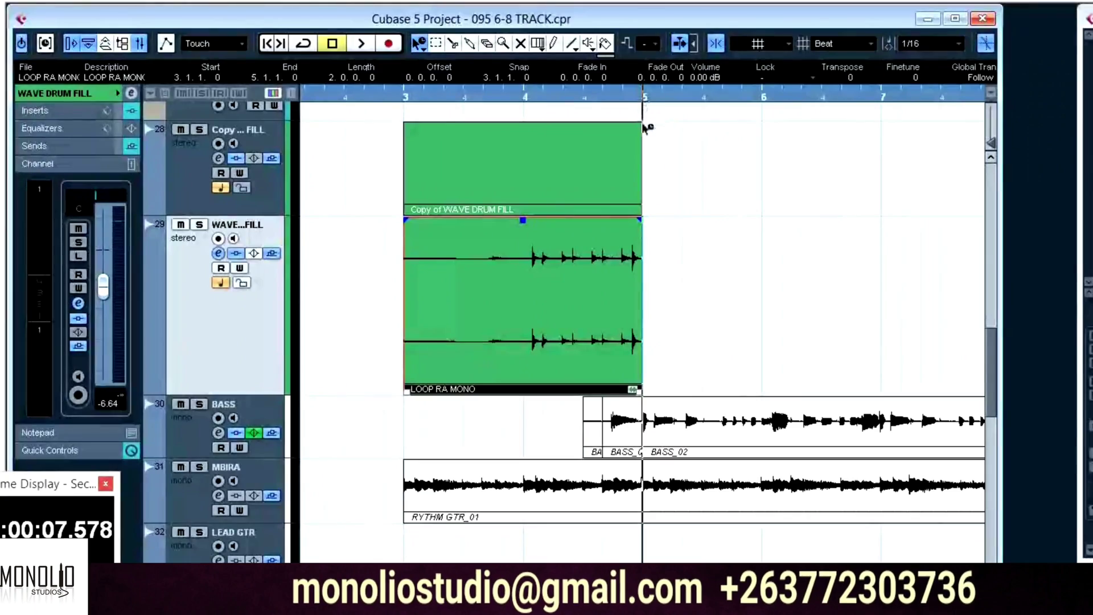
pyautogui.click(671, 331)
pyautogui.press('h')
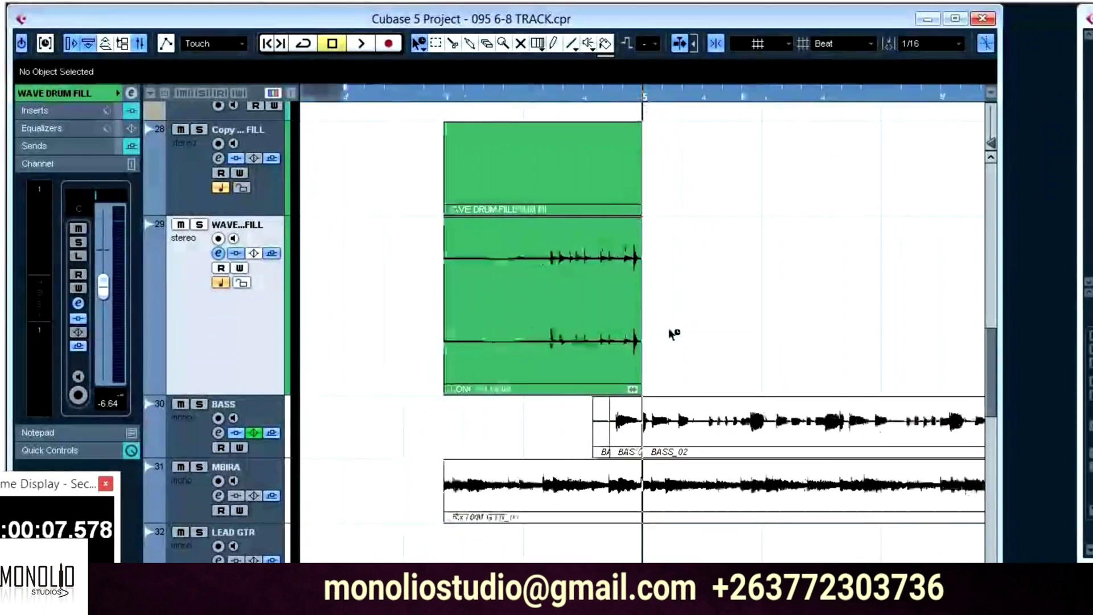
# Duplicate the stretched LOOP RA MONO clip and move the copy to start at bar 9 on the same track.
pyautogui.press('g')
pyautogui.press('g')
pyautogui.press('g')
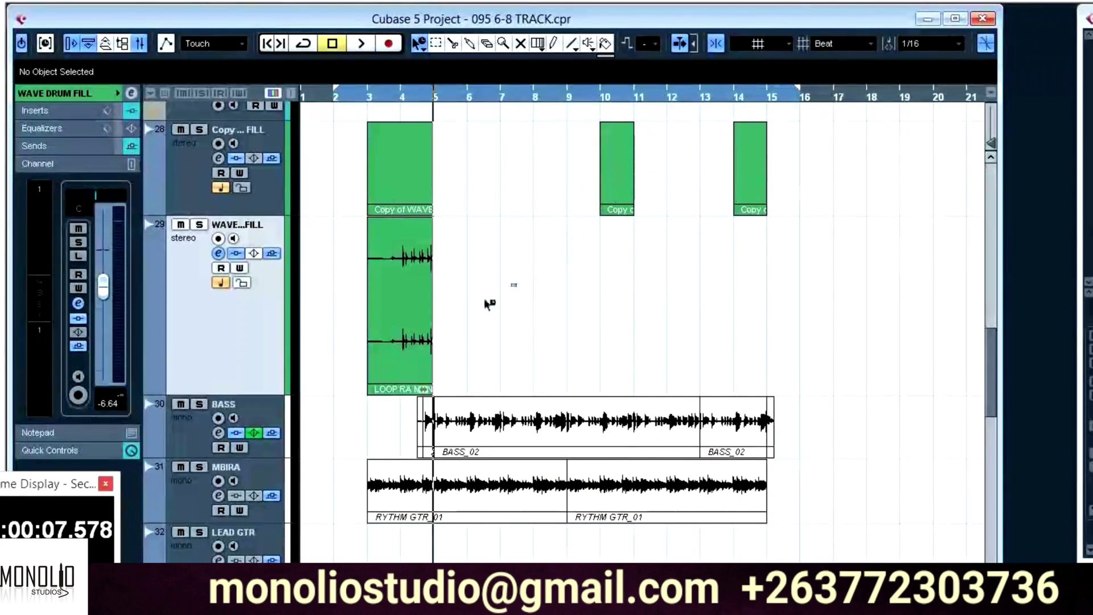
pyautogui.moveTo(488, 303); pyautogui.dragTo(358, 335)
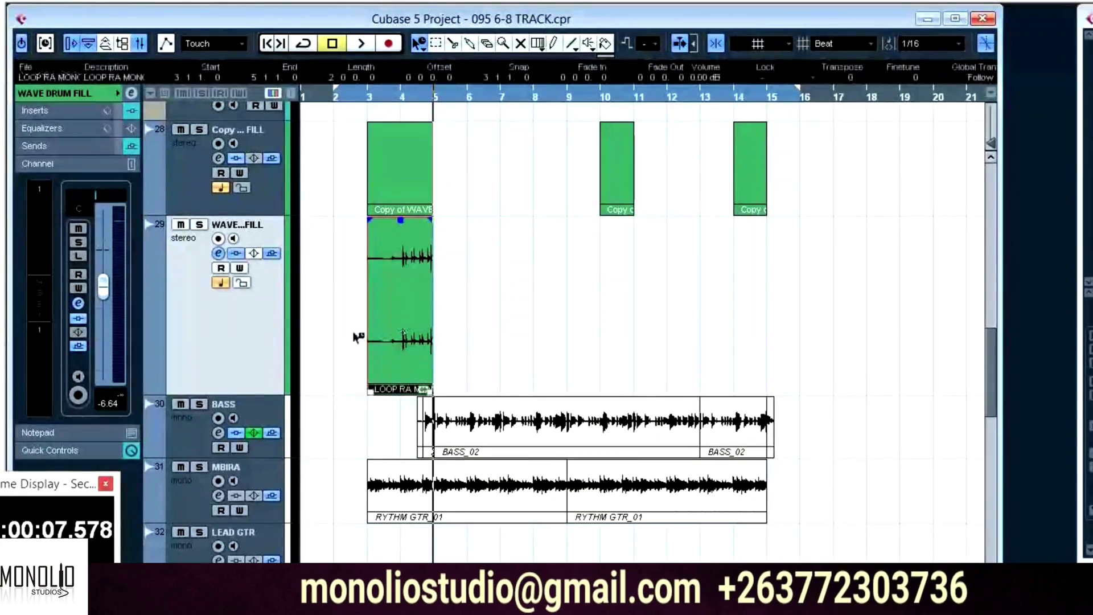
pyautogui.hotkey('ctrl', 'd')
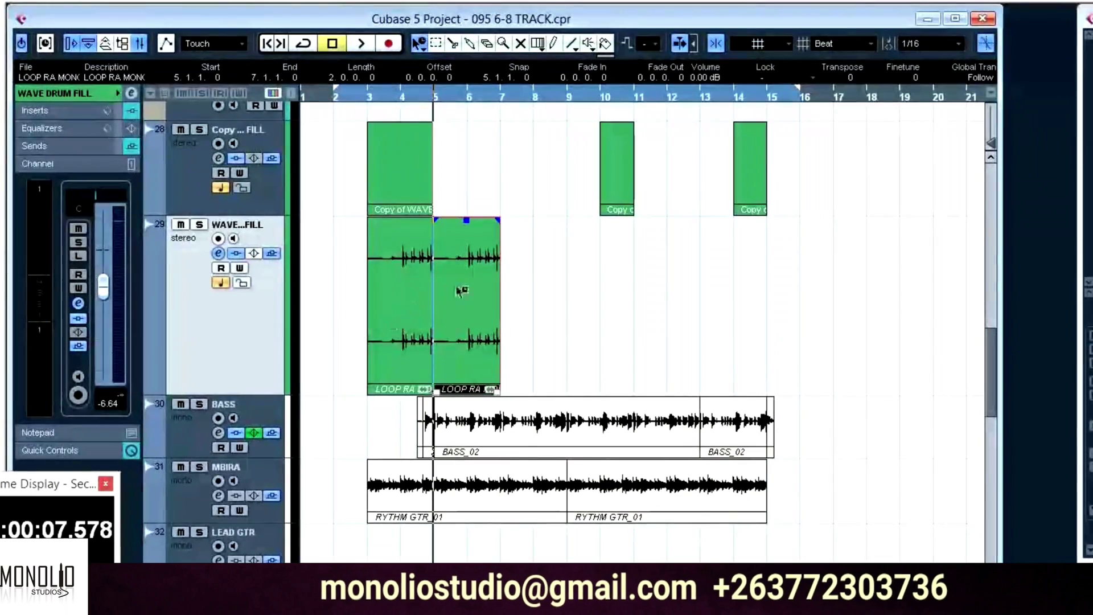
pyautogui.moveTo(462, 291); pyautogui.dragTo(599, 288)
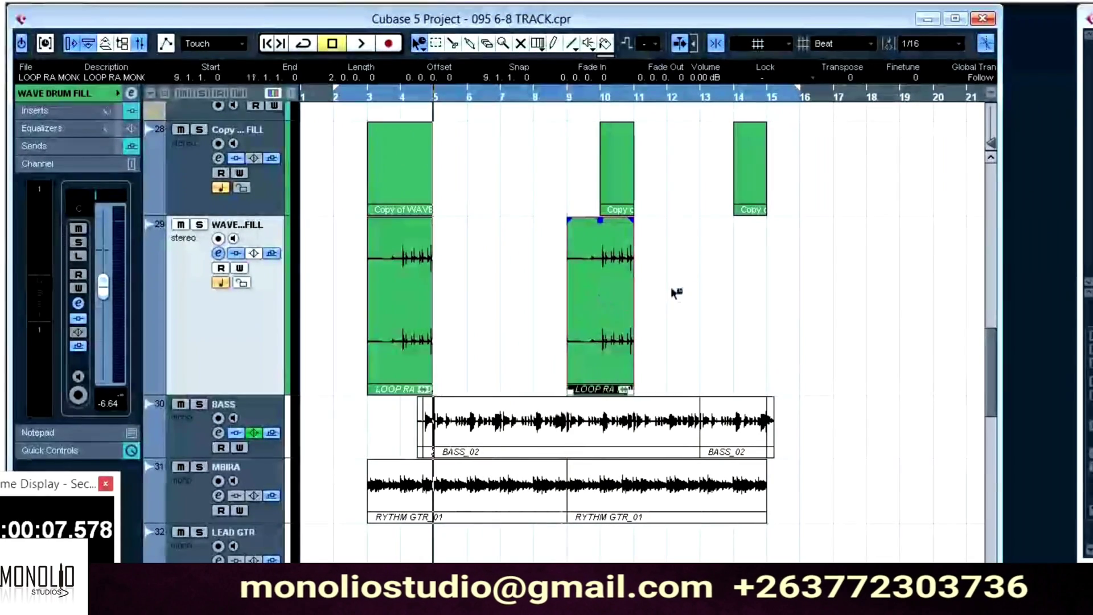
# Duplicate the bar 9 LOOP RA MONO clip and move the new copy to start at bar 13.
pyautogui.moveTo(688, 283); pyautogui.dragTo(590, 317)
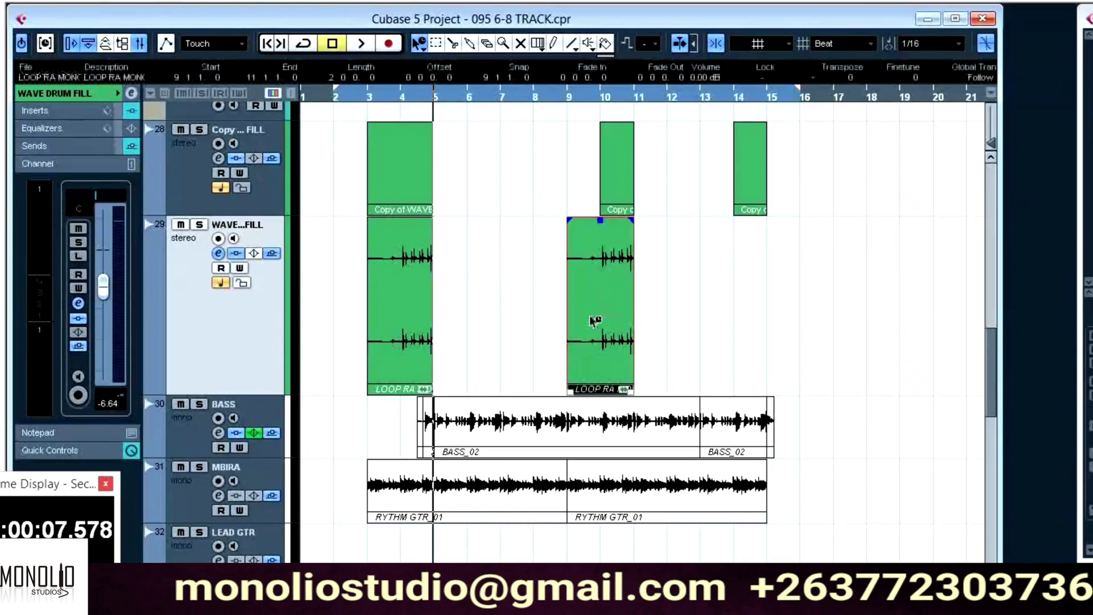
pyautogui.hotkey('ctrl', 'd')
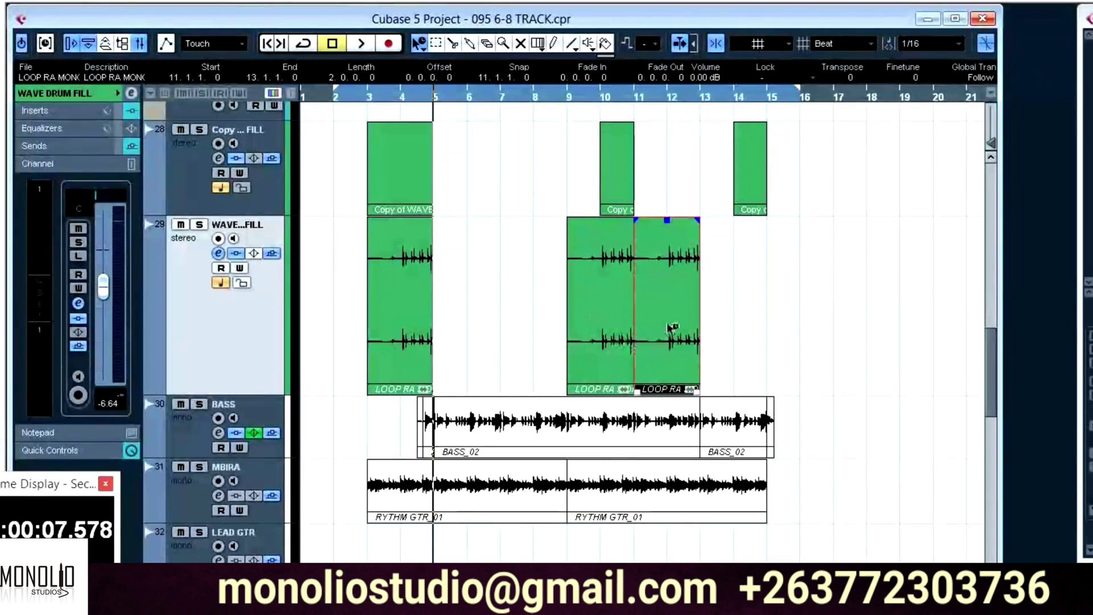
pyautogui.moveTo(673, 330); pyautogui.dragTo(738, 330)
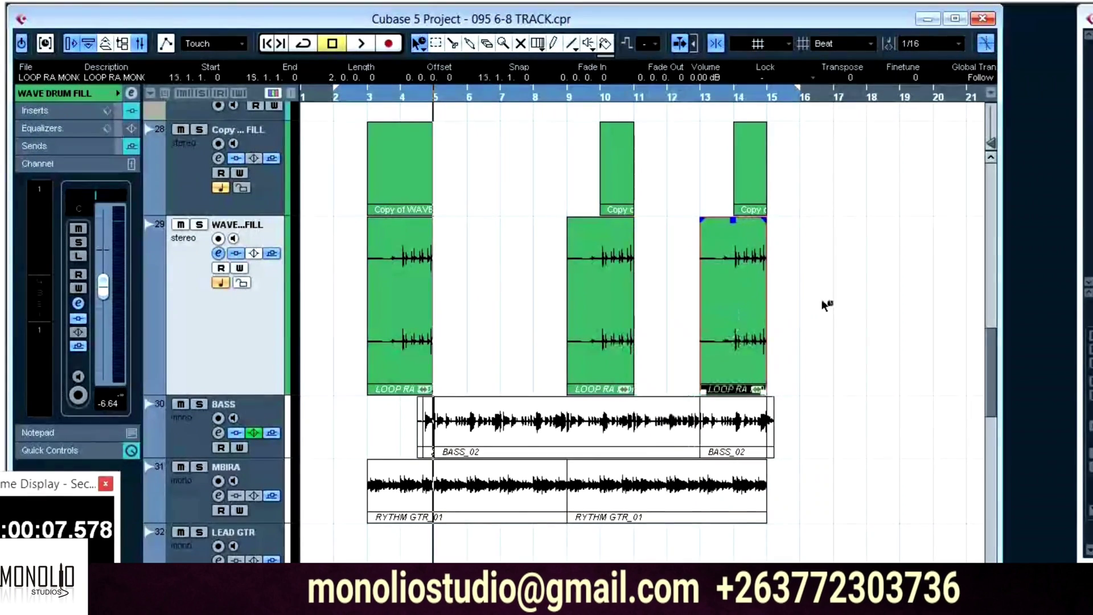
pyautogui.click(826, 306)
# Play the arrangement from the left locator at bar 2 through the last drum fill, stopping just past bar 15.
pyautogui.press('KP_1')
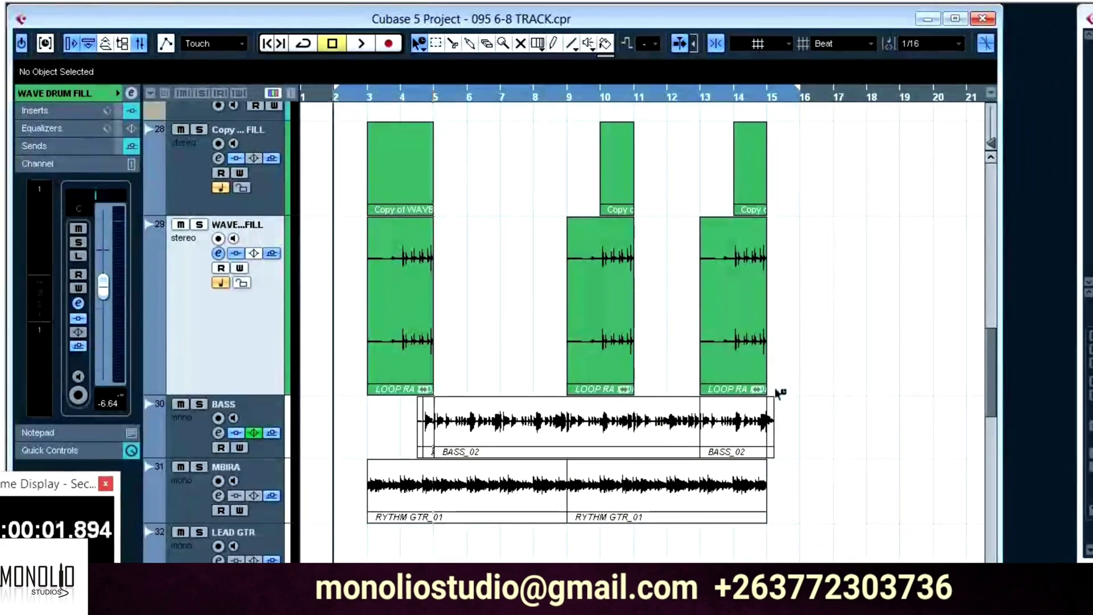
pyautogui.press('h')
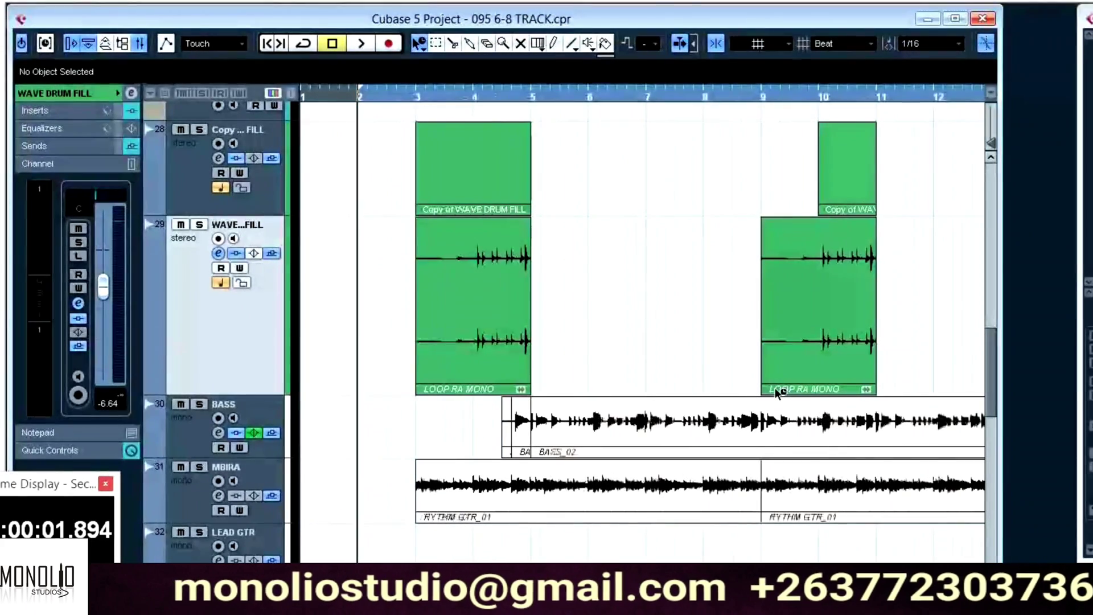
pyautogui.press('space')
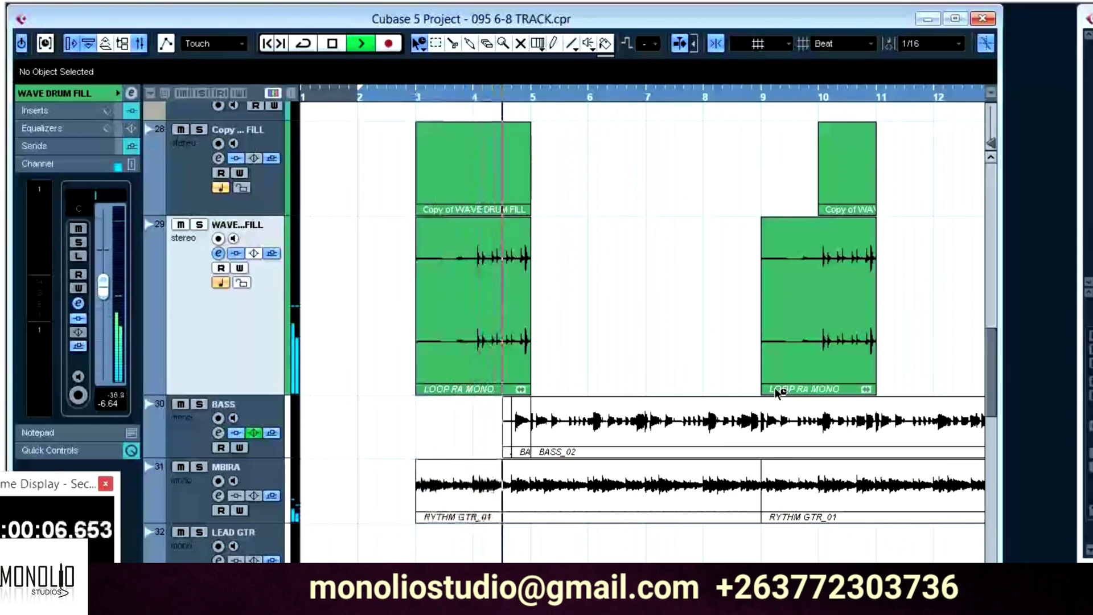
pyautogui.press('g')
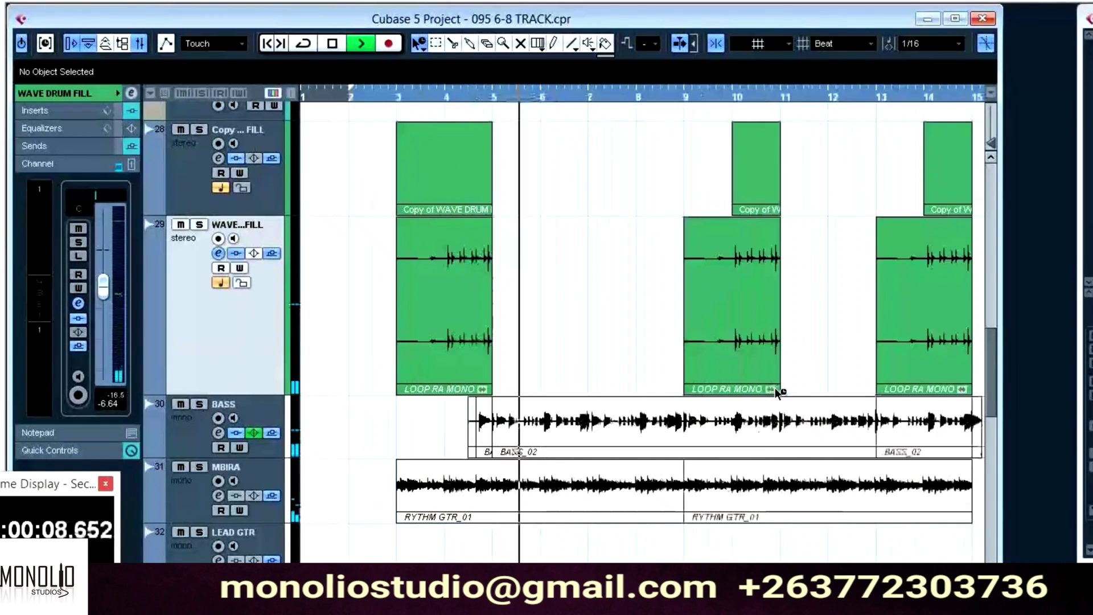
pyautogui.press('g')
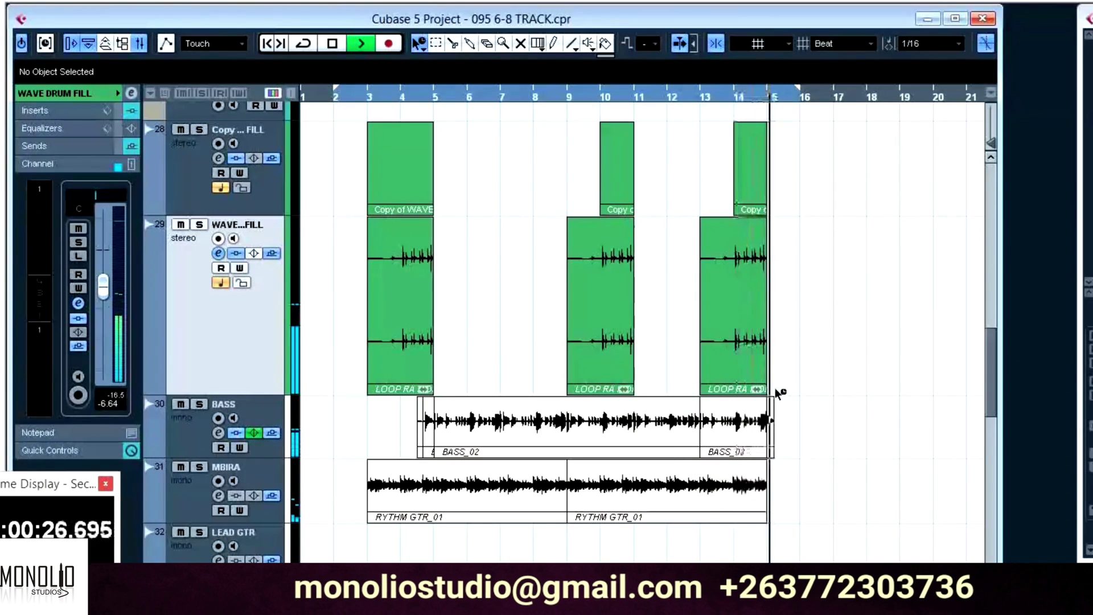
pyautogui.press('space')
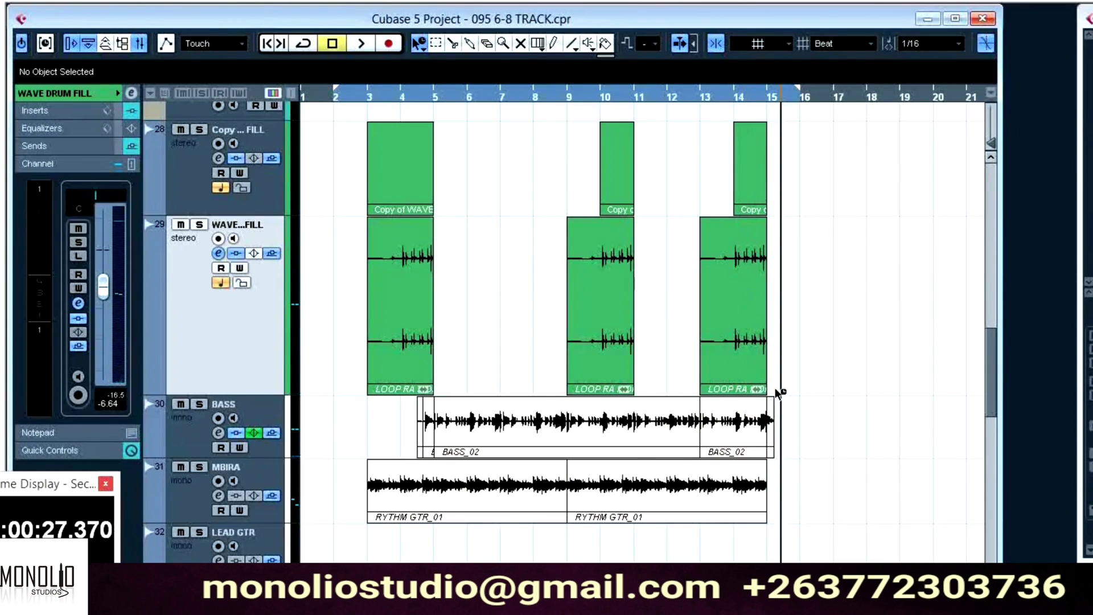